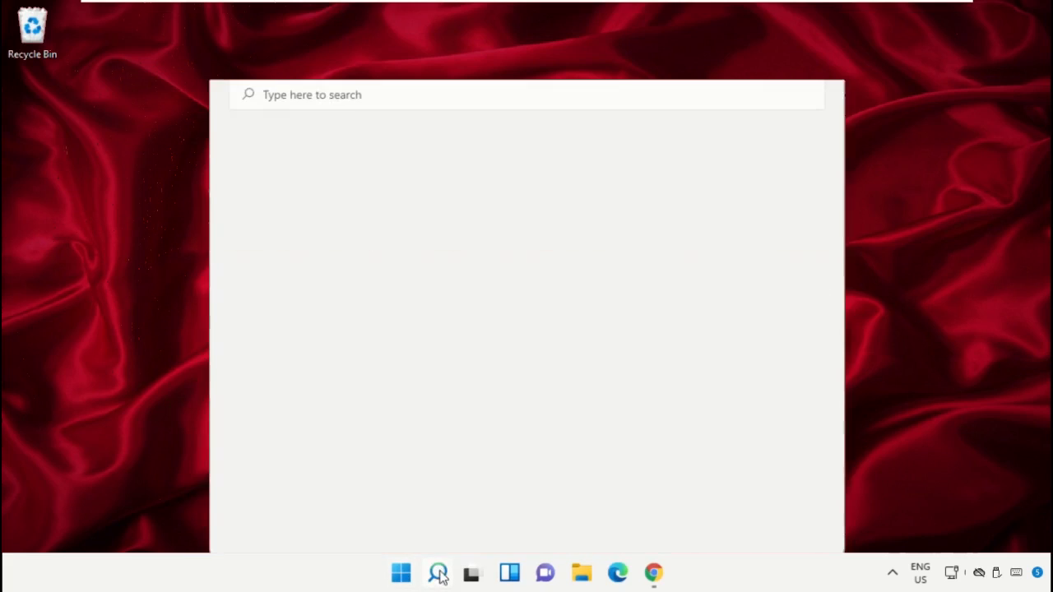
Step: Search for Task Manager, run it as administrator, and move its window clear of the desktop's other half
click(333, 78)
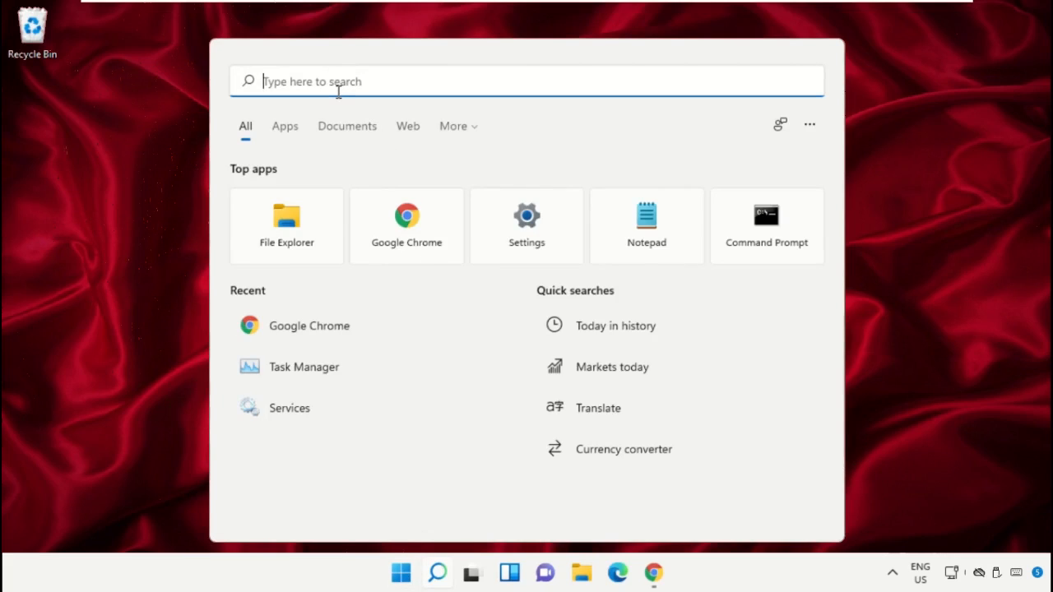
text(task manager)
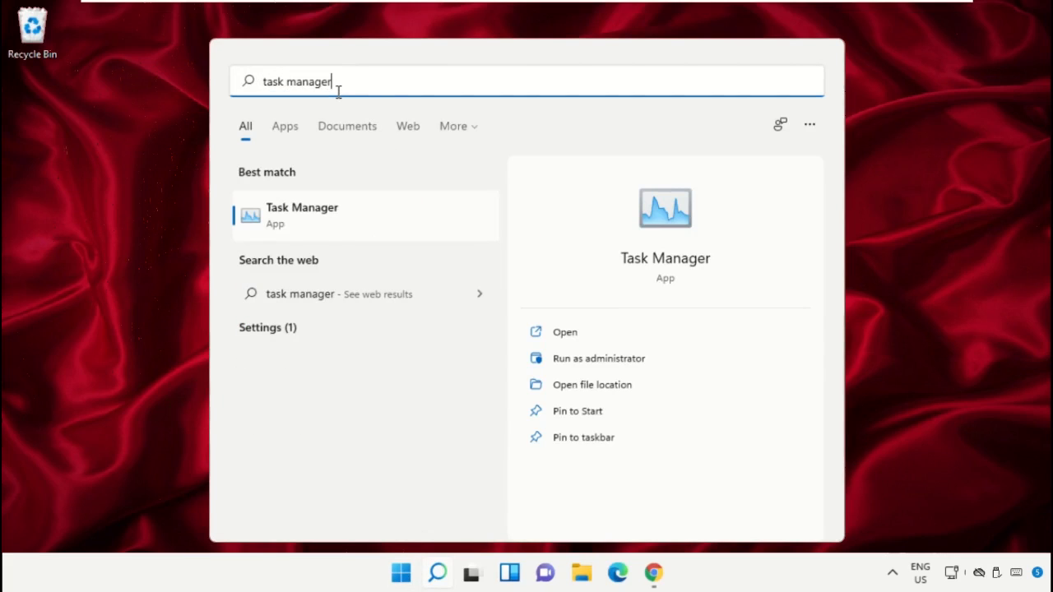
right_click(298, 222)
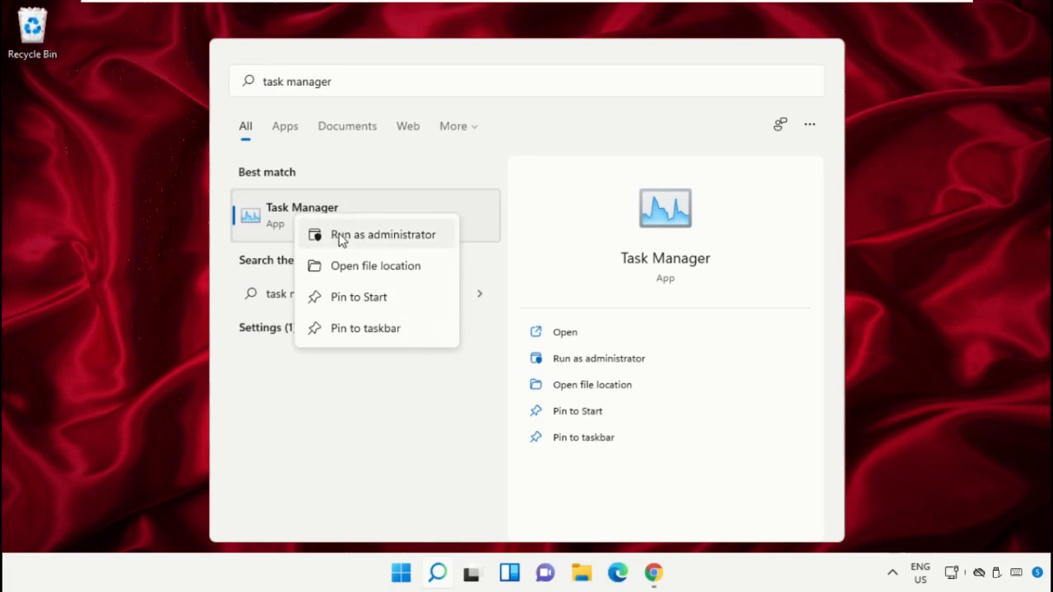
click(366, 238)
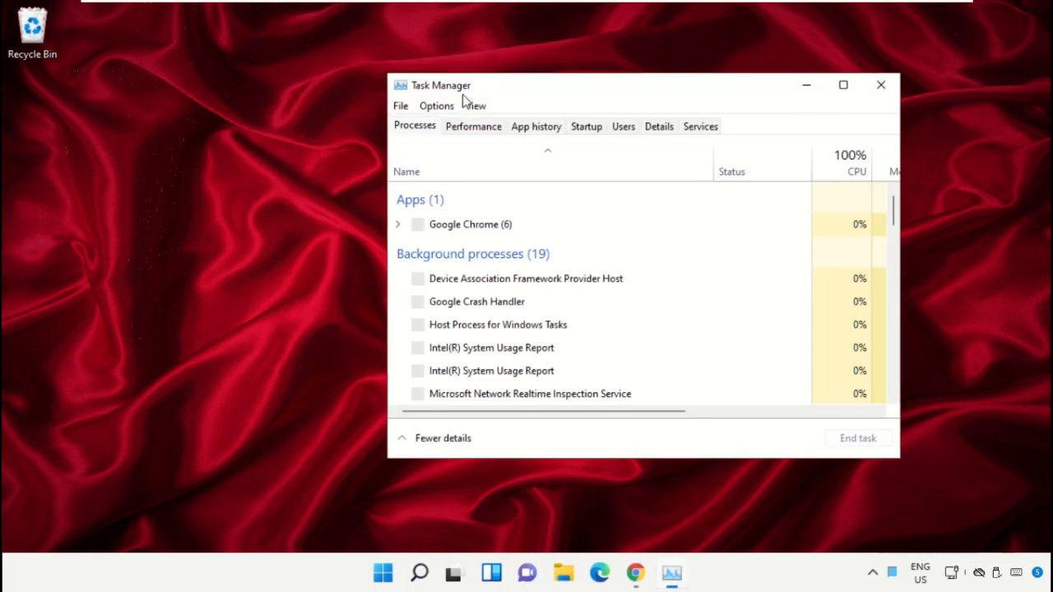
drag(537, 87, 238, 158)
Step: Start a new task from Task Manager and place the Create new task dialog beside its window
click(100, 177)
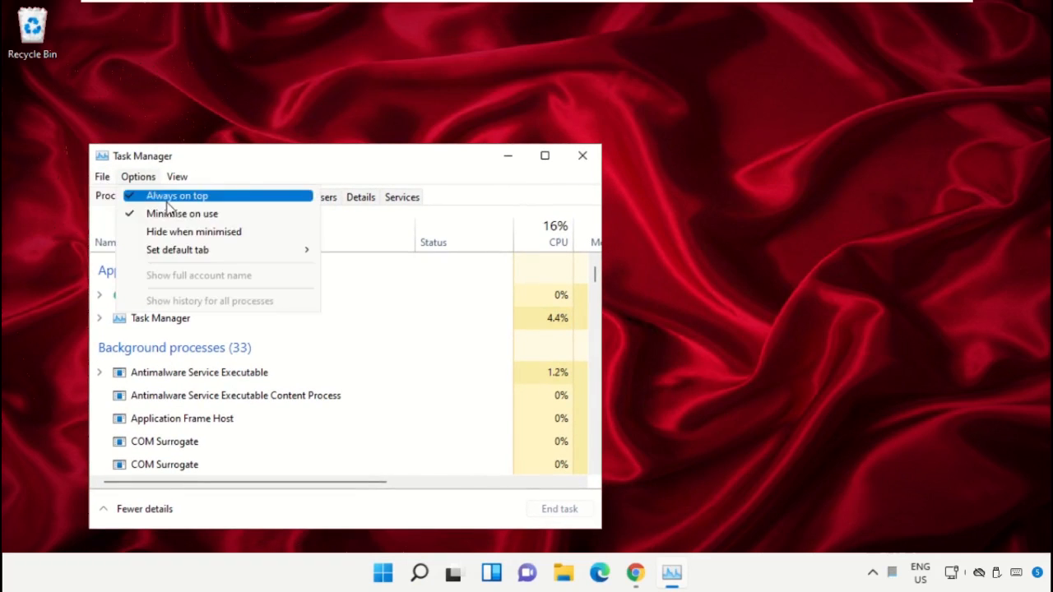
click(118, 198)
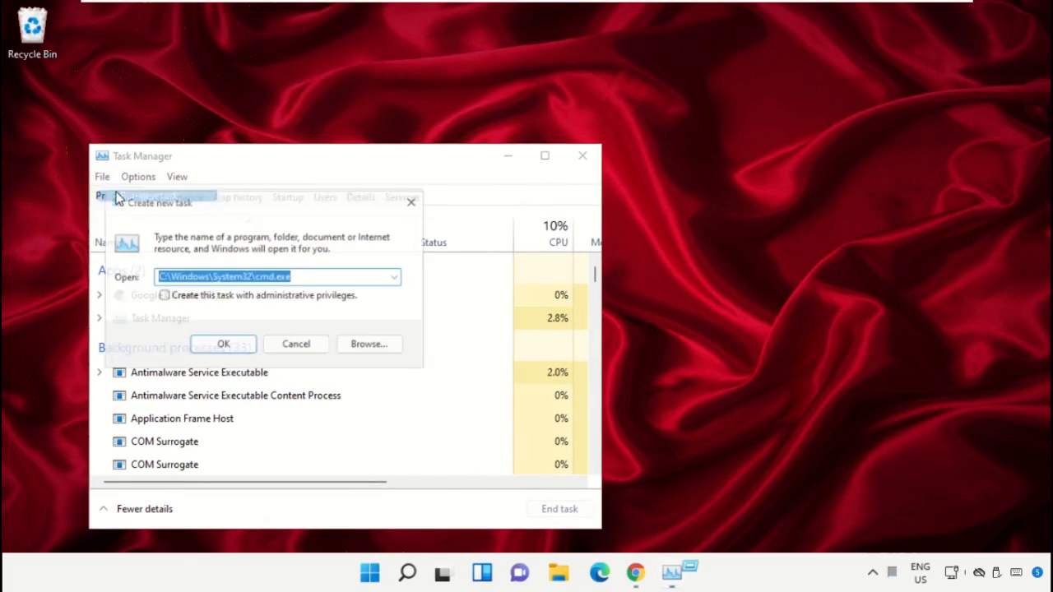
drag(218, 199, 735, 159)
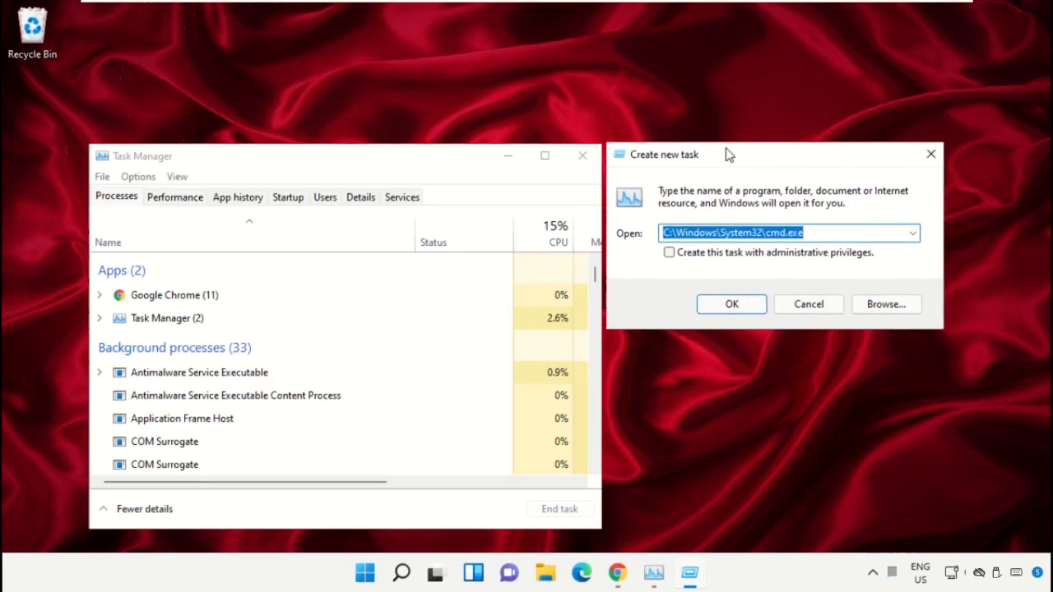
Step: Browse for the program to run by navigating from This PC to the C:\Windows\System32 folder
click(886, 309)
click(787, 314)
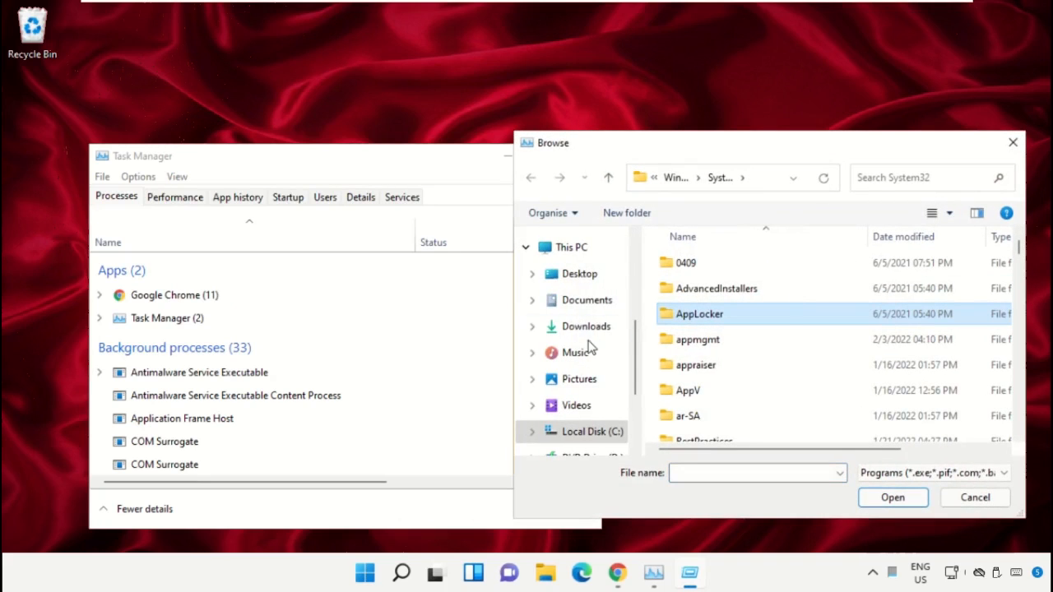
click(571, 246)
click(757, 367)
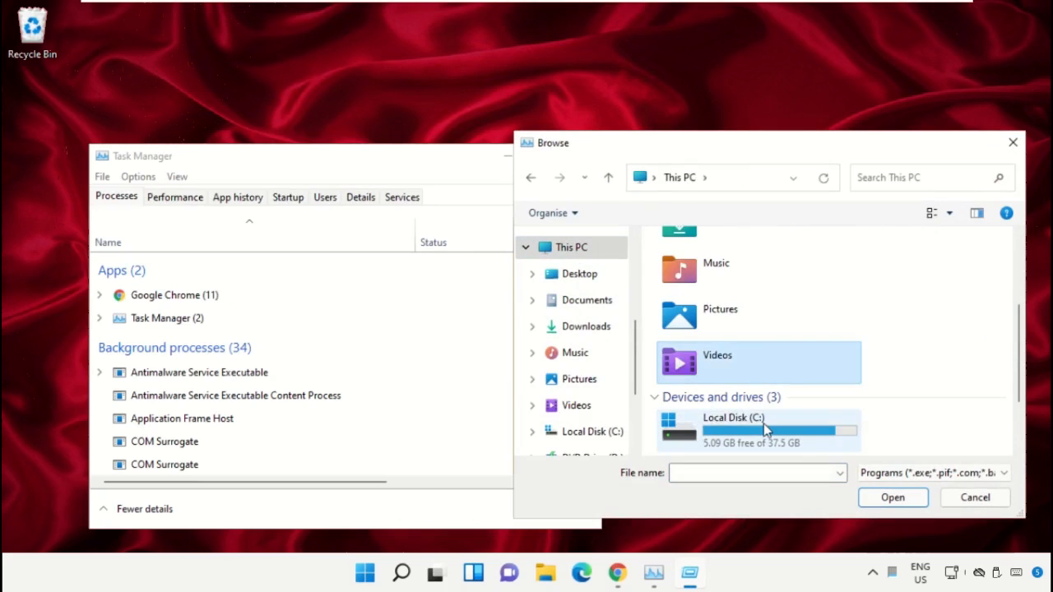
double_click(763, 424)
scroll(748, 347, down, 2)
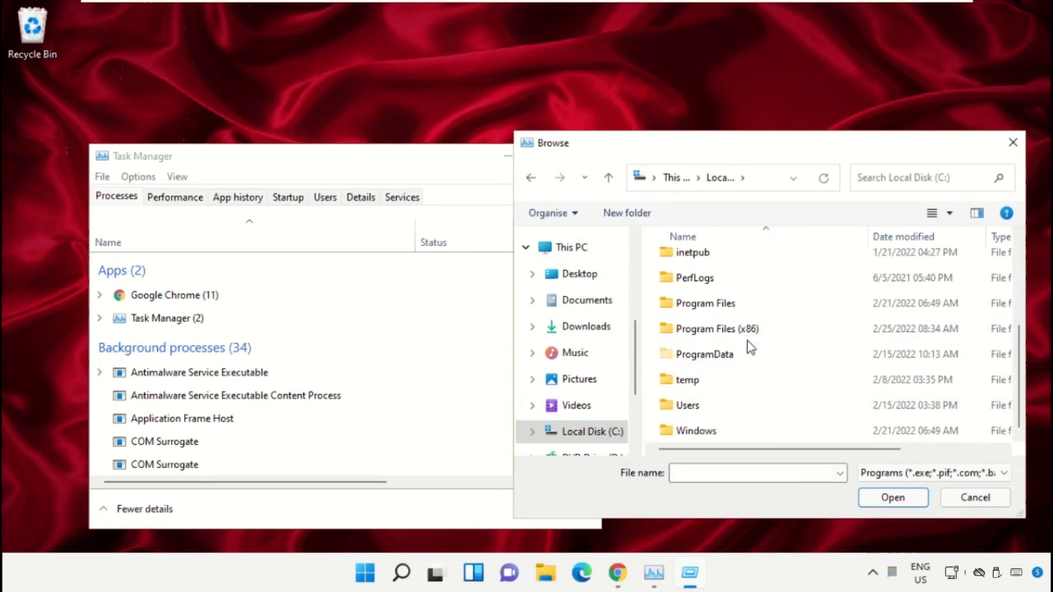
double_click(709, 432)
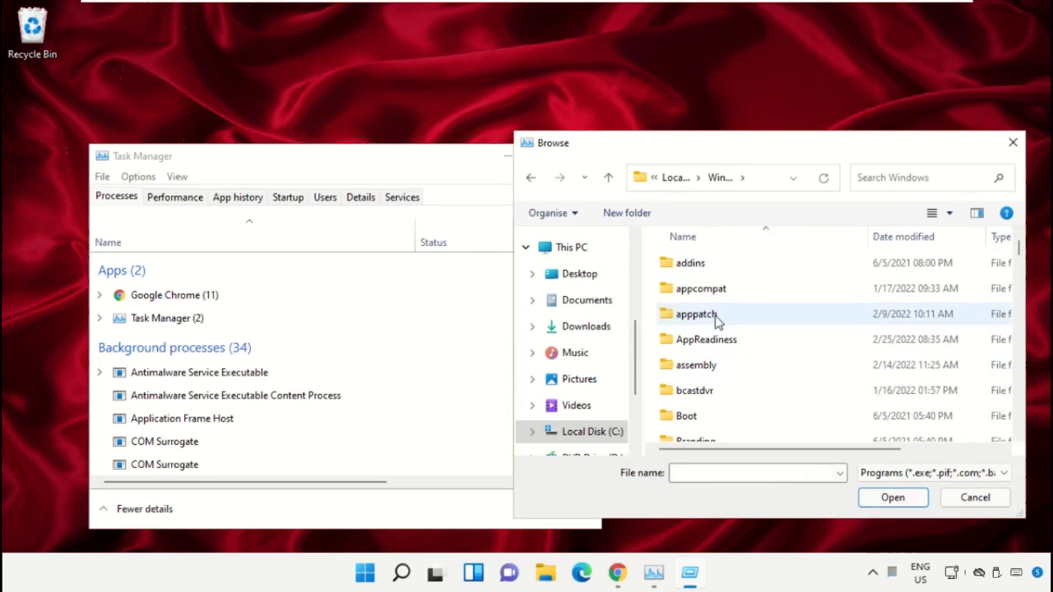
text(sys)
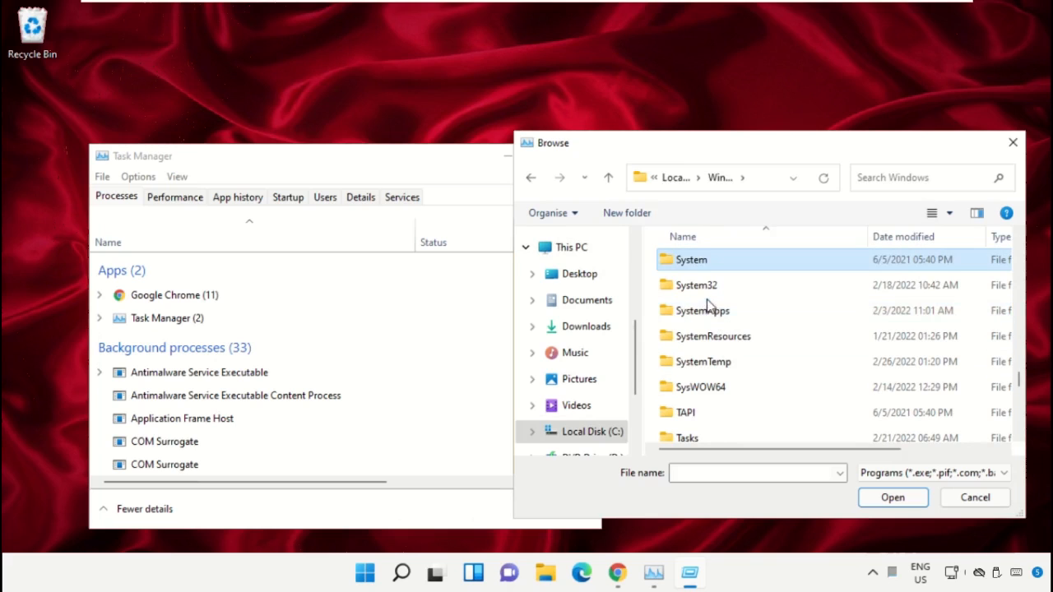
double_click(703, 289)
Step: Find cmd.exe in the System32 folder and open it as the program for the new task
scroll(709, 300, down, 4)
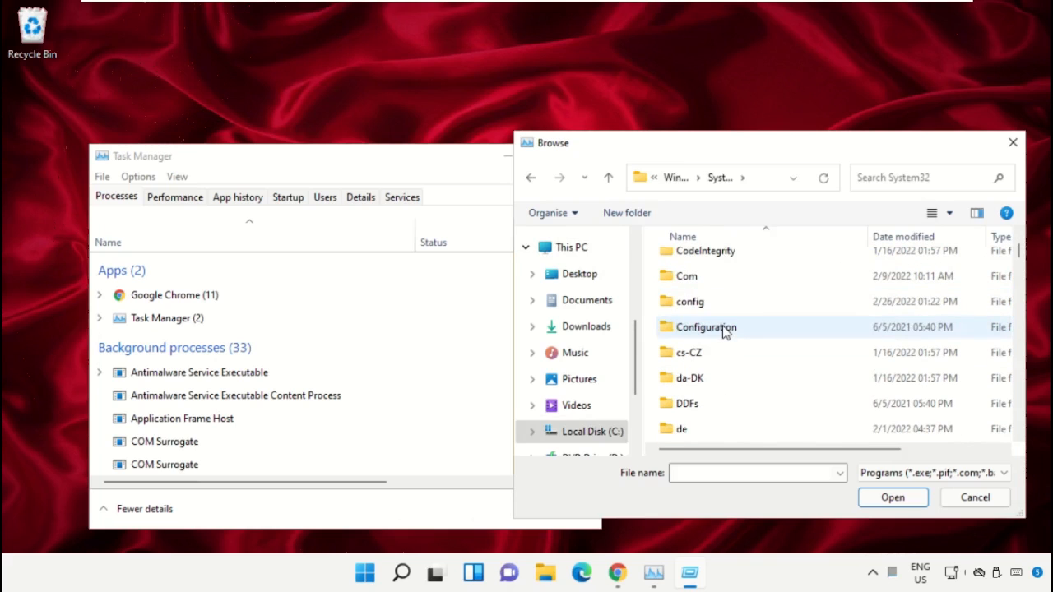
click(724, 327)
key(Down)
key(Down)
key(Down)
key(Down)
key(Down)
key(Down)
key(Down)
key(Down)
key(Down)
key(Down)
key(Down)
key(Down)
key(Down)
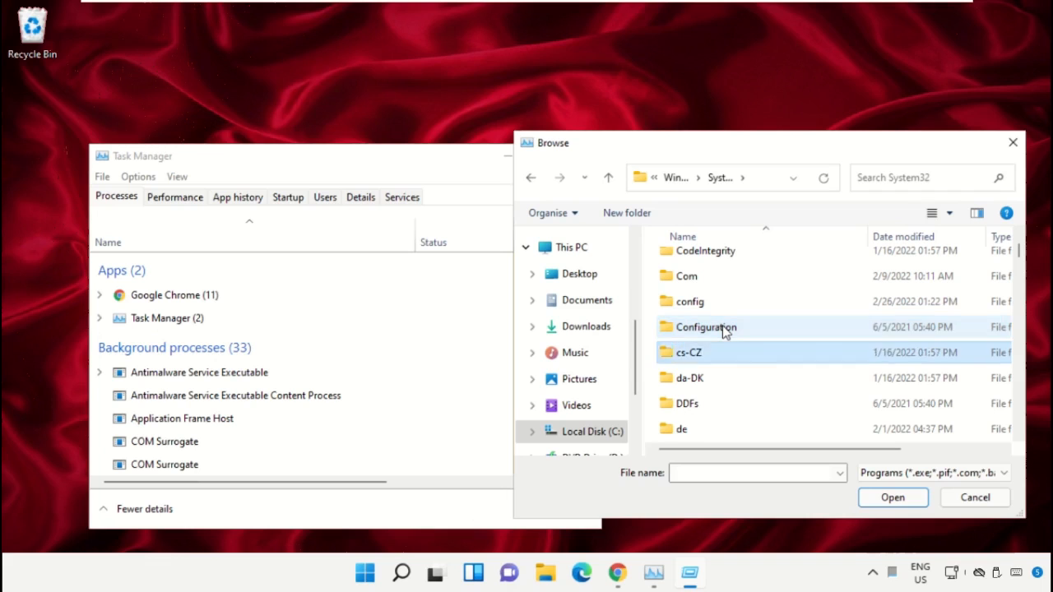
key(Down)
key(Down)
key(Down)
key(Down)
key(Down)
key(Down)
key(Down)
key(Down)
key(Down)
key(Down)
key(Down)
key(Down)
key(Down)
key(Down)
key(Down)
key(Down)
key(Down)
key(Down)
key(Down)
key(Down)
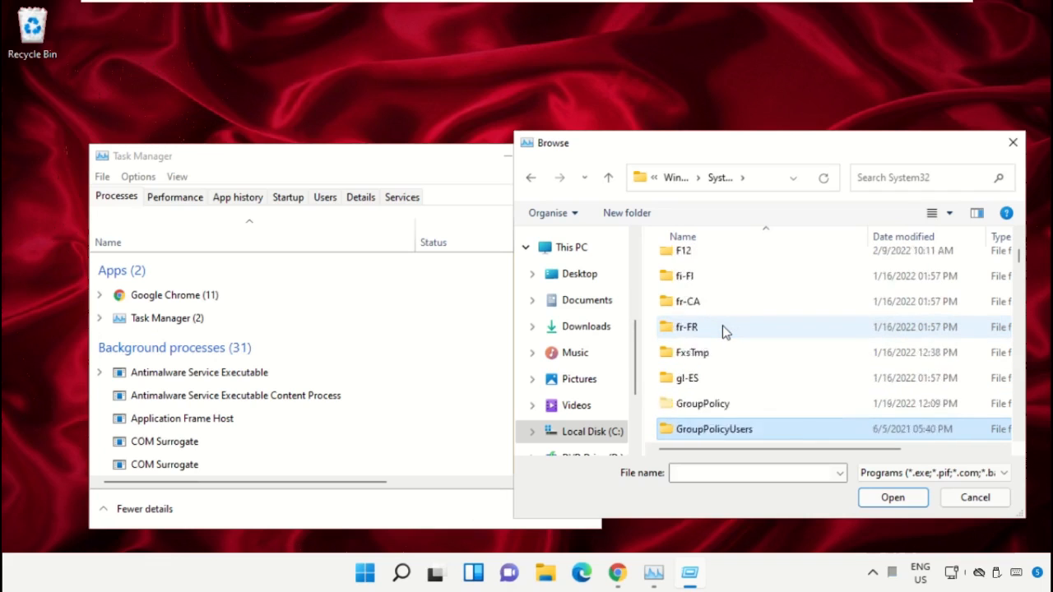
key(Down)
key(Down)
key(Down)
key(Down)
key(Down)
key(Down)
key(Down)
key(Down)
key(Down)
key(Down)
key(Down)
key(Down)
key(Down)
key(Down)
key(Down)
key(Down)
key(Down)
key(Down)
key(Down)
key(Down)
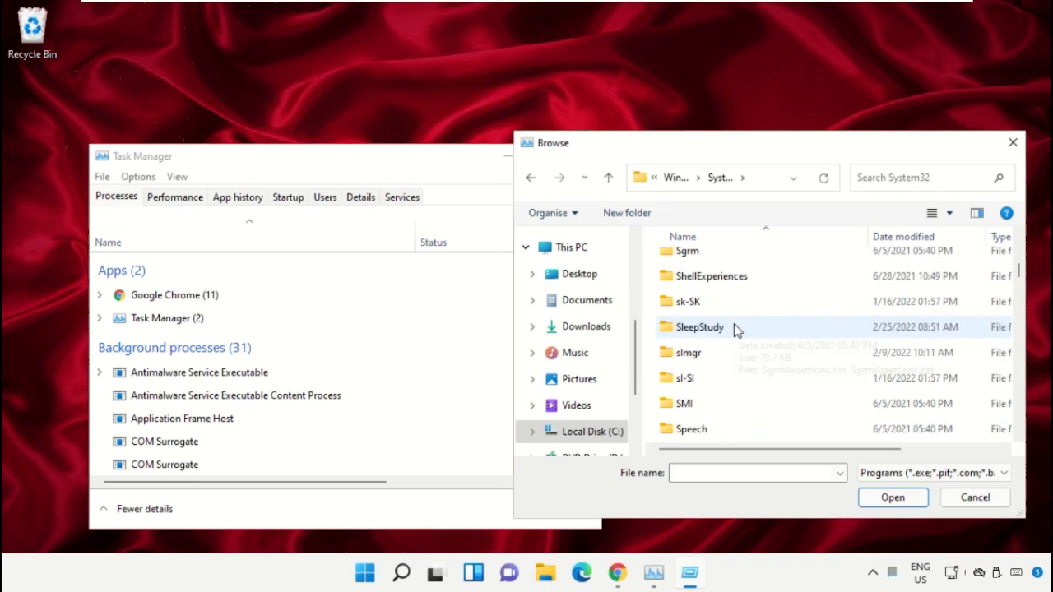
text(cmd)
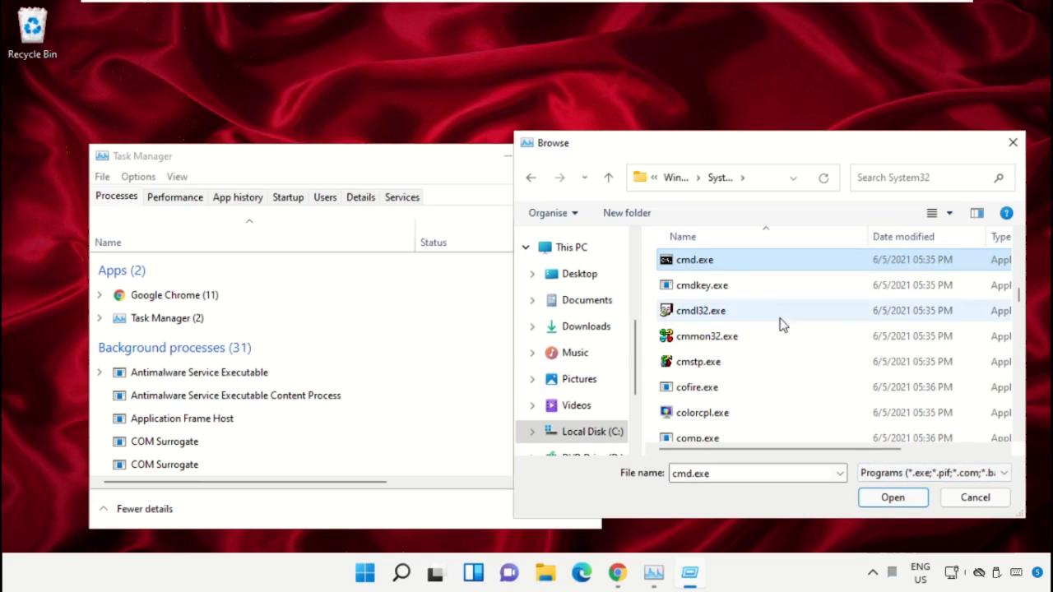
click(888, 497)
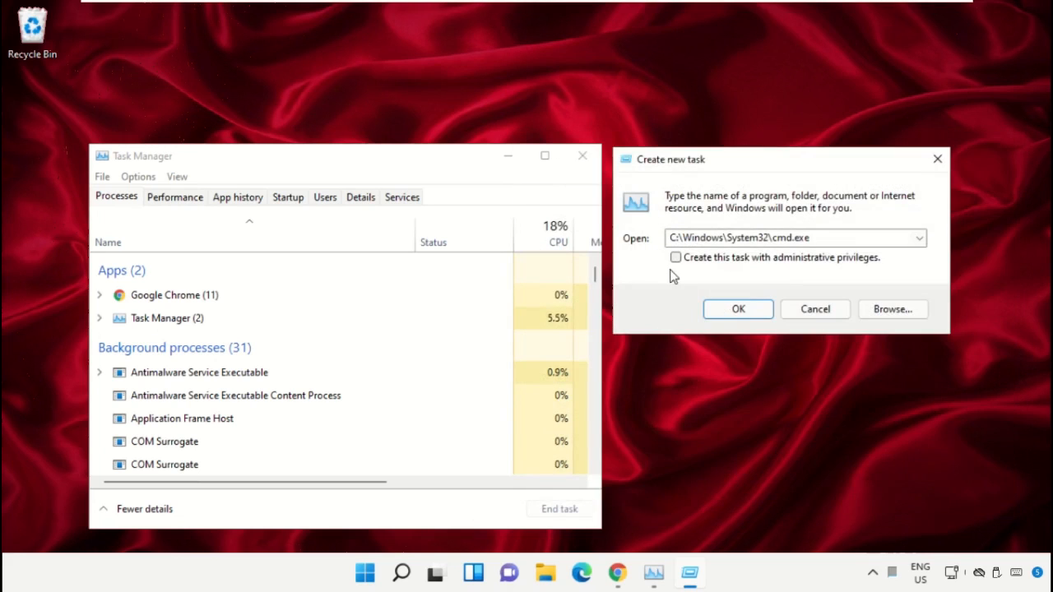
Step: Run the cmd.exe task with administrative privileges
click(676, 259)
click(750, 310)
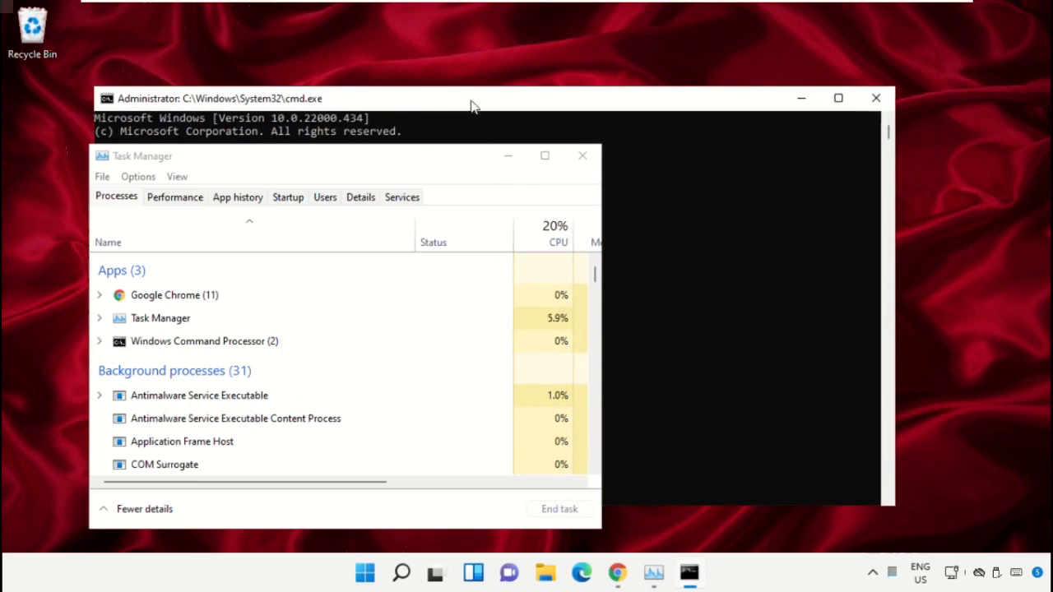
Step: Minimise Task Manager, and shrink the command prompt window and move it to the middle of the desktop
click(509, 156)
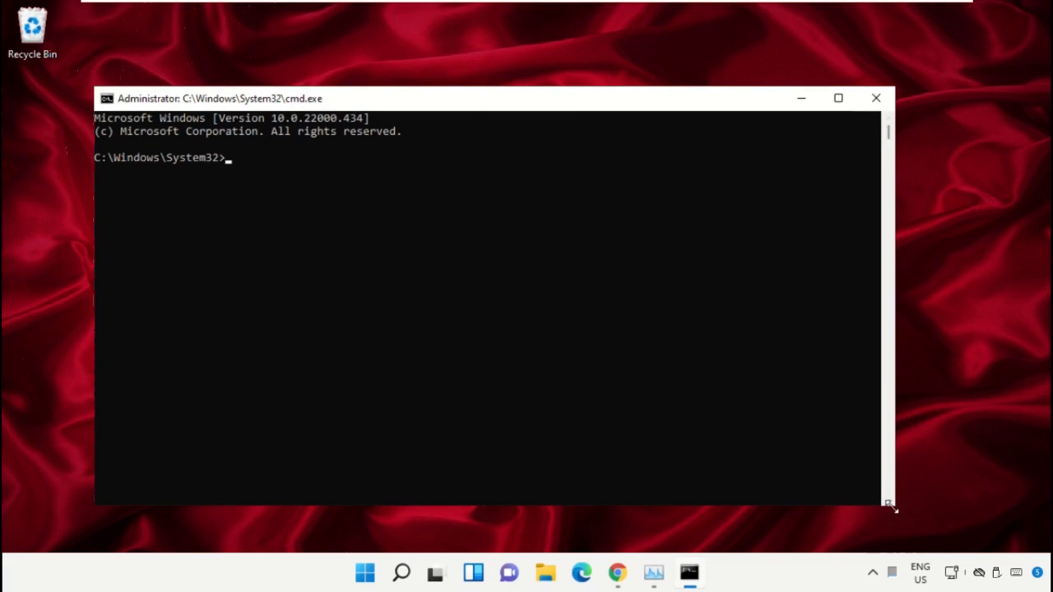
drag(893, 508, 717, 417)
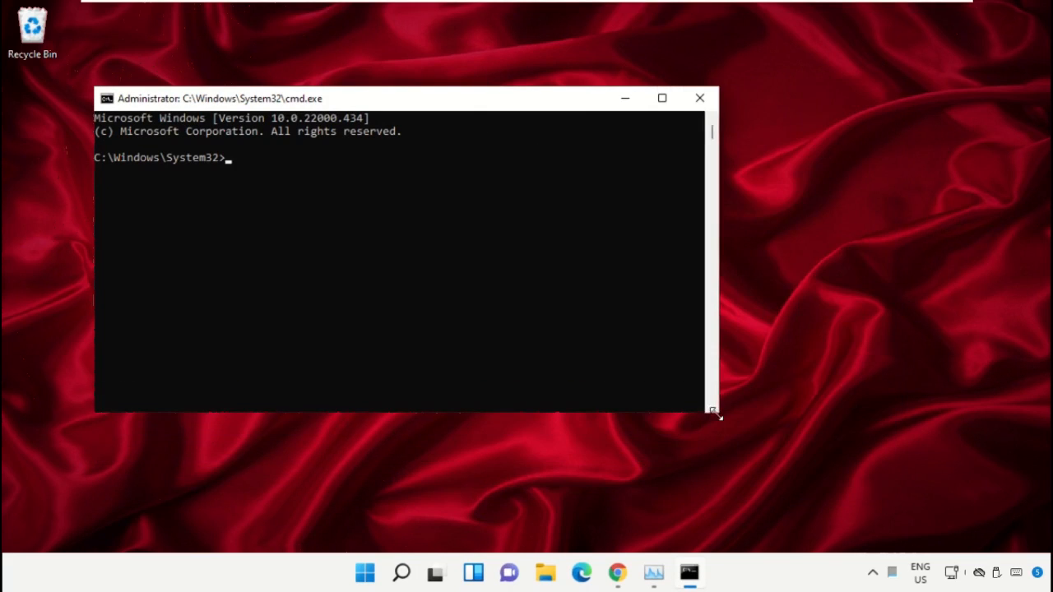
drag(412, 105, 519, 221)
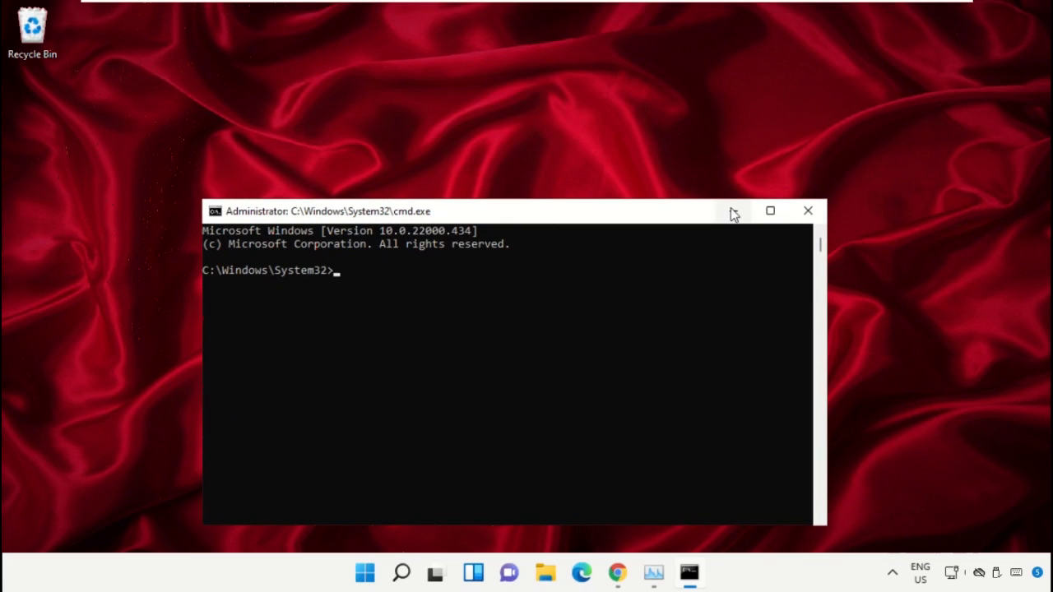
Step: Switch to Google Chrome, search for "hows.tech windows commands" and open the Important Windows Commands page
click(617, 573)
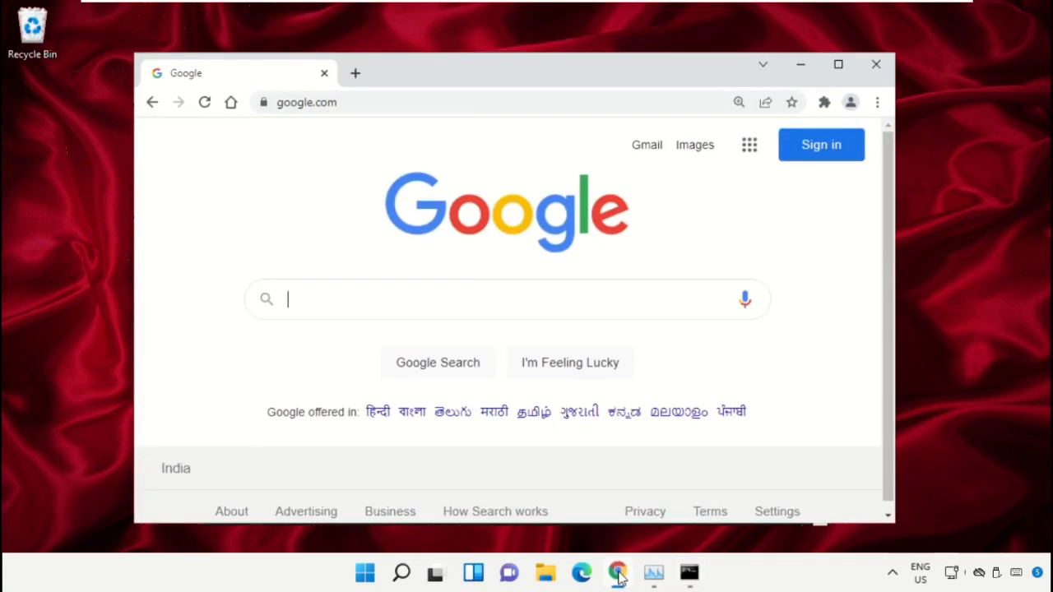
click(356, 304)
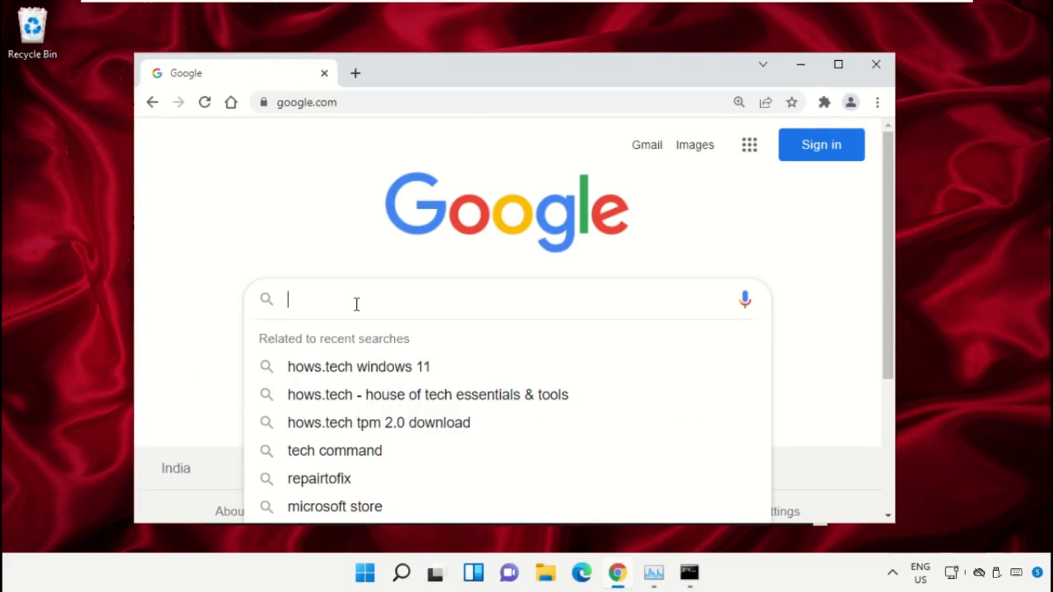
text(hows)
key(Down)
key(Return)
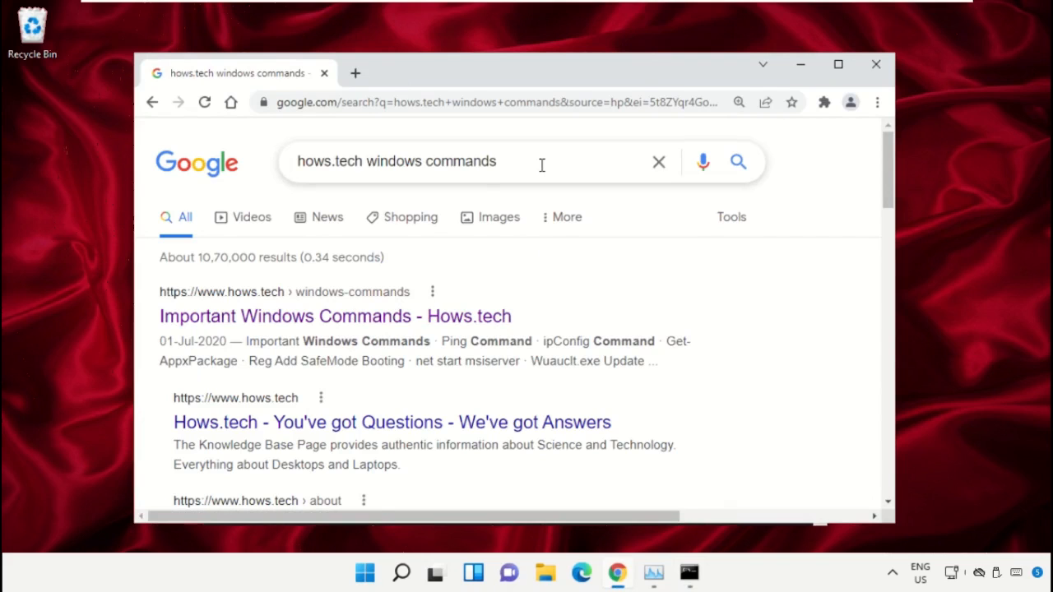
click(395, 321)
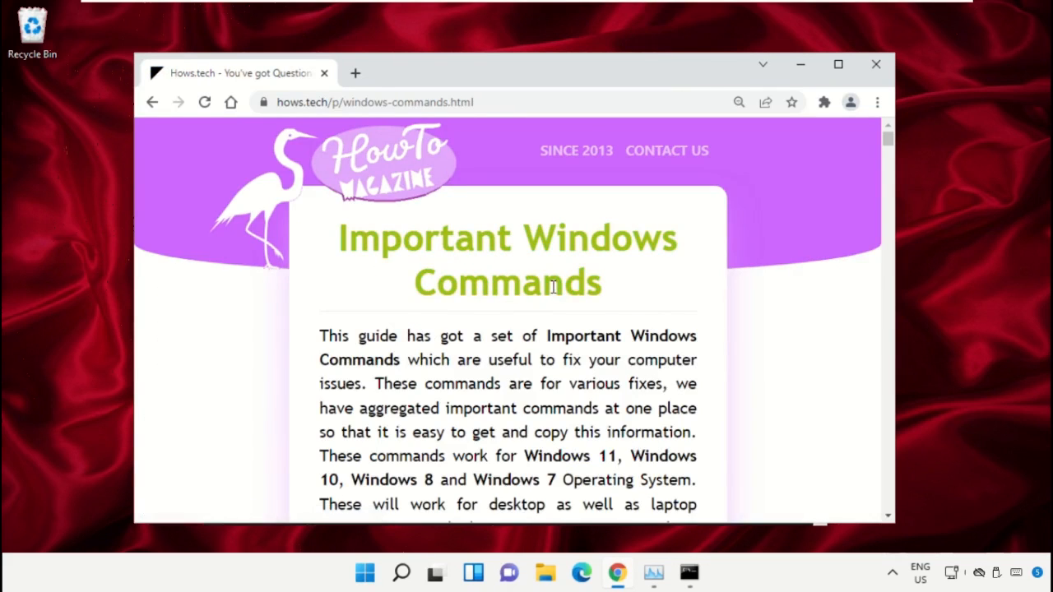
Step: Look through the Important Windows Commands page for the SFC commands, Command 11 to Command 13
scroll(658, 298, down, 15)
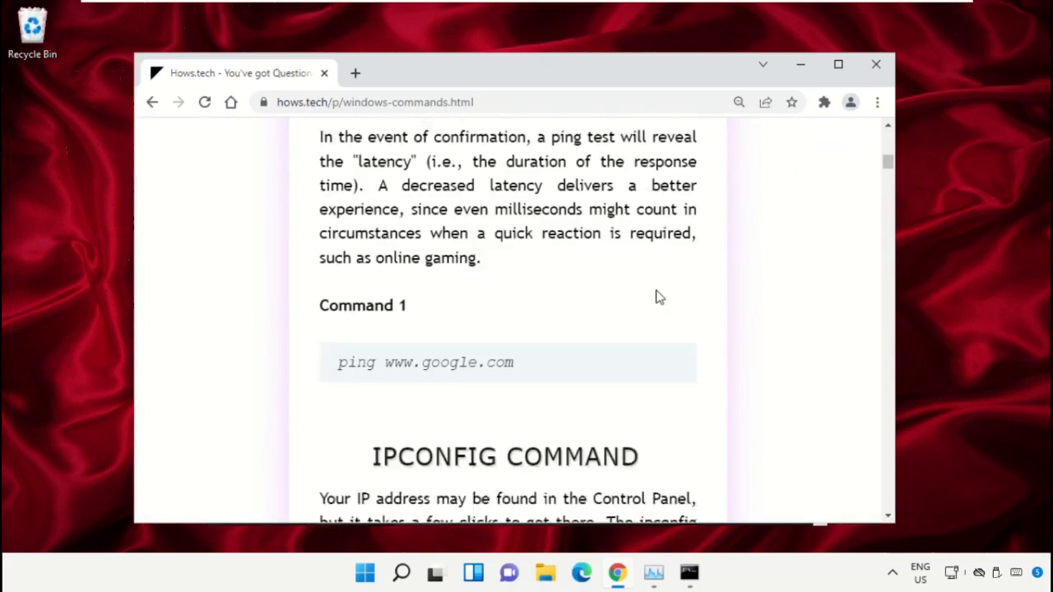
scroll(658, 298, down, 15)
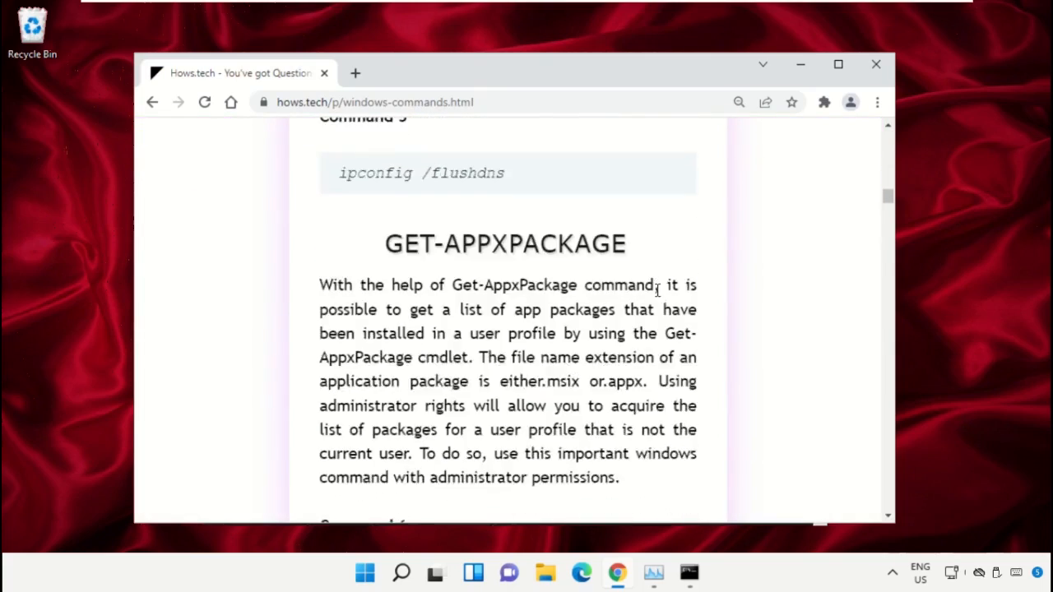
scroll(657, 289, down, 15)
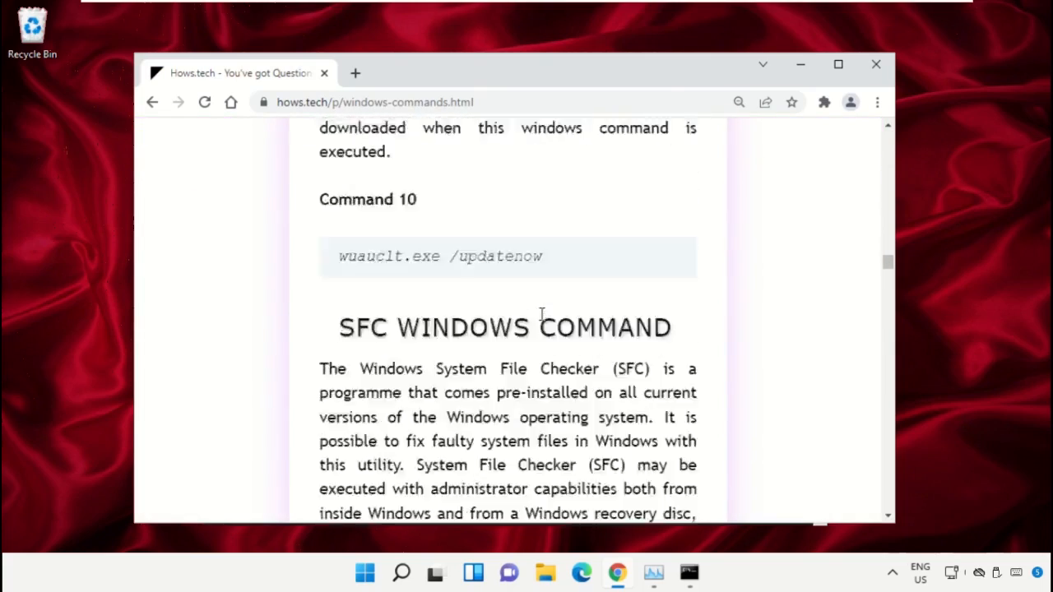
scroll(542, 313, down, 5)
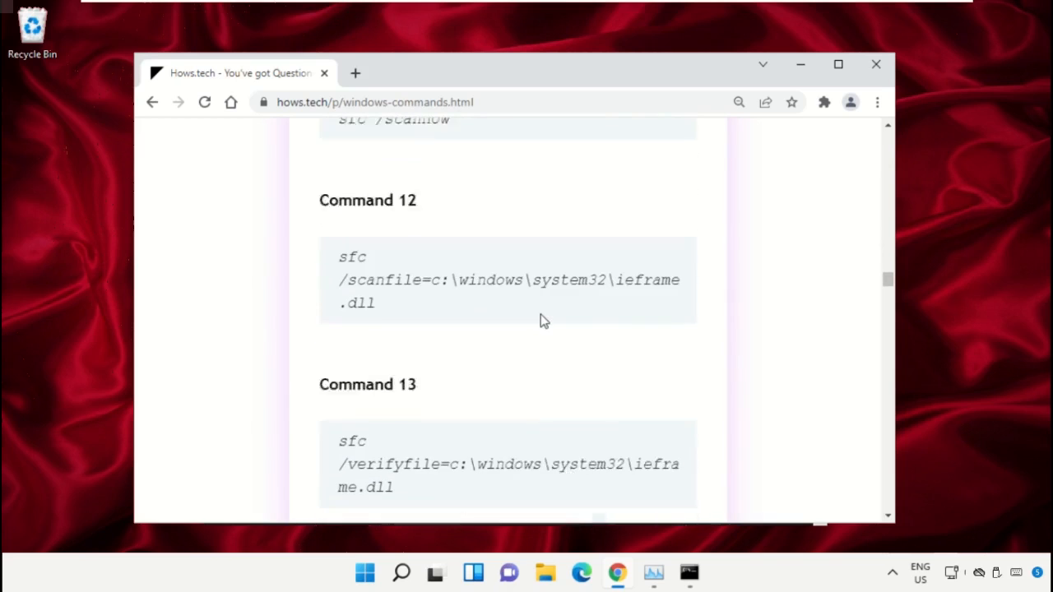
scroll(542, 320, down, 1)
scroll(542, 320, up, 1)
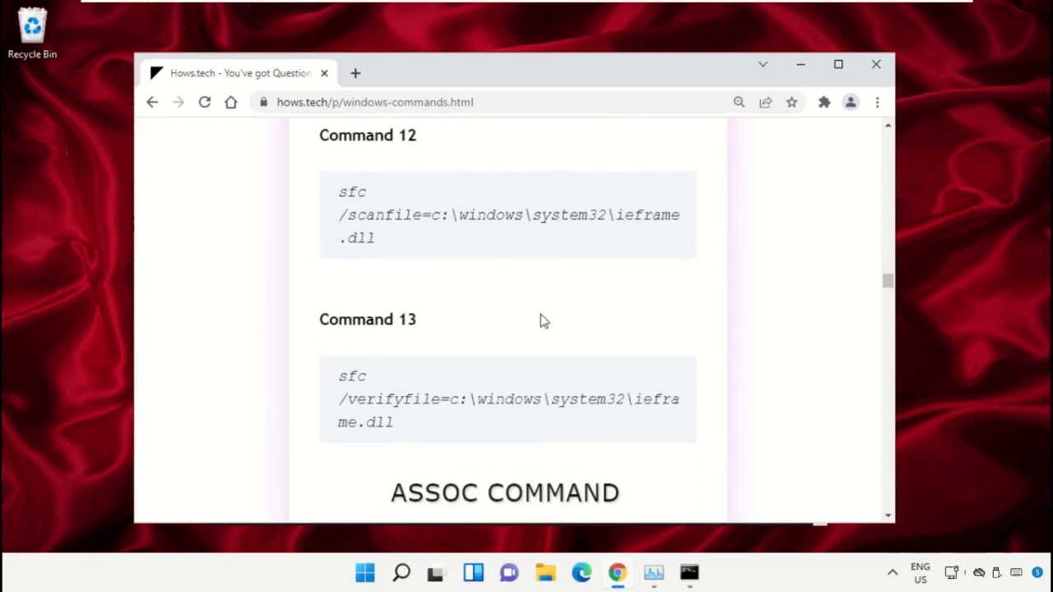
scroll(543, 321, up, 1)
scroll(543, 320, up, 1)
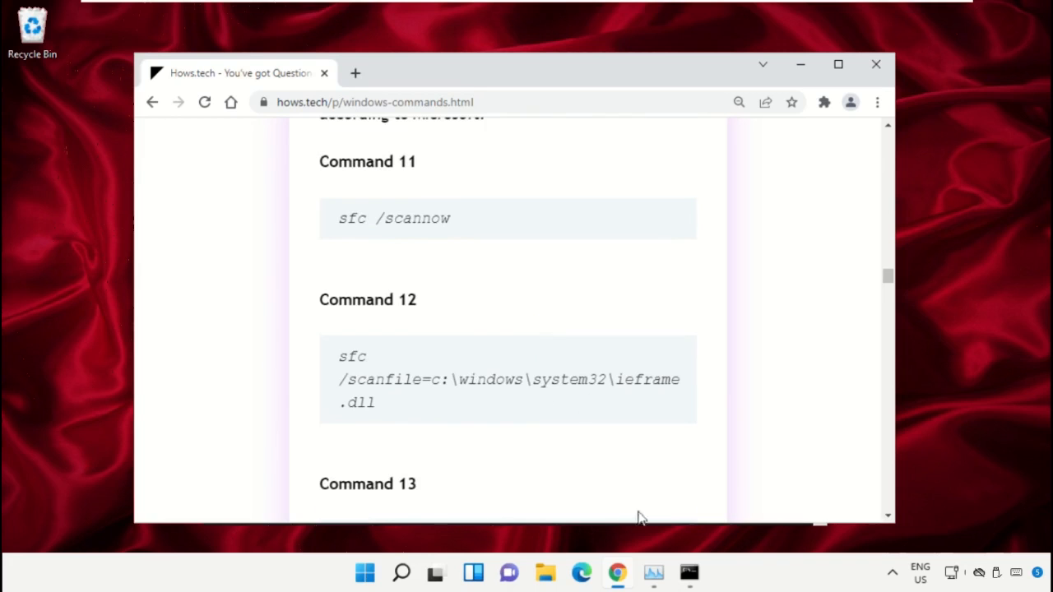
Step: Bring back the command prompt and offset it from the Chrome window so both can be reached
click(689, 575)
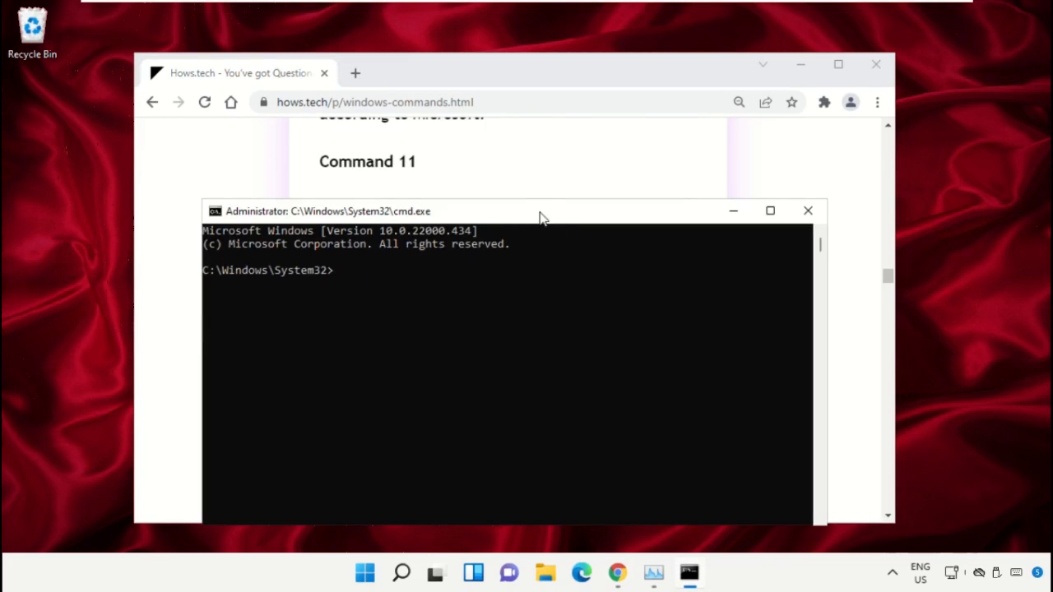
drag(538, 217, 671, 239)
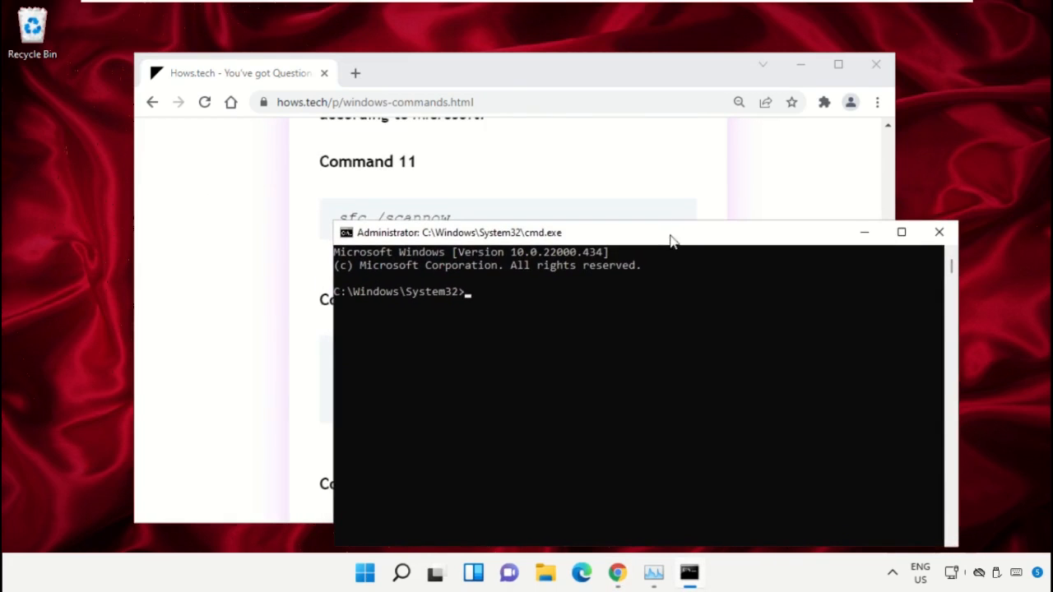
drag(523, 73, 451, 95)
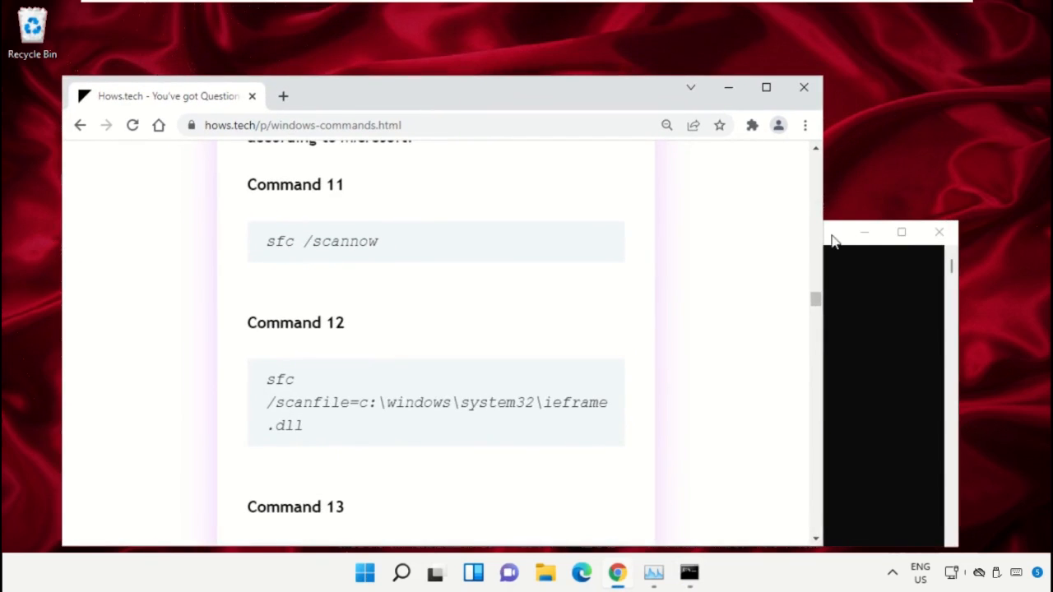
Step: Copy Command 12 from the hows.tech page and run sfc /scanfile=c:\windows\system32\ieframe.dll in the administrator command prompt
click(832, 240)
drag(683, 239, 805, 169)
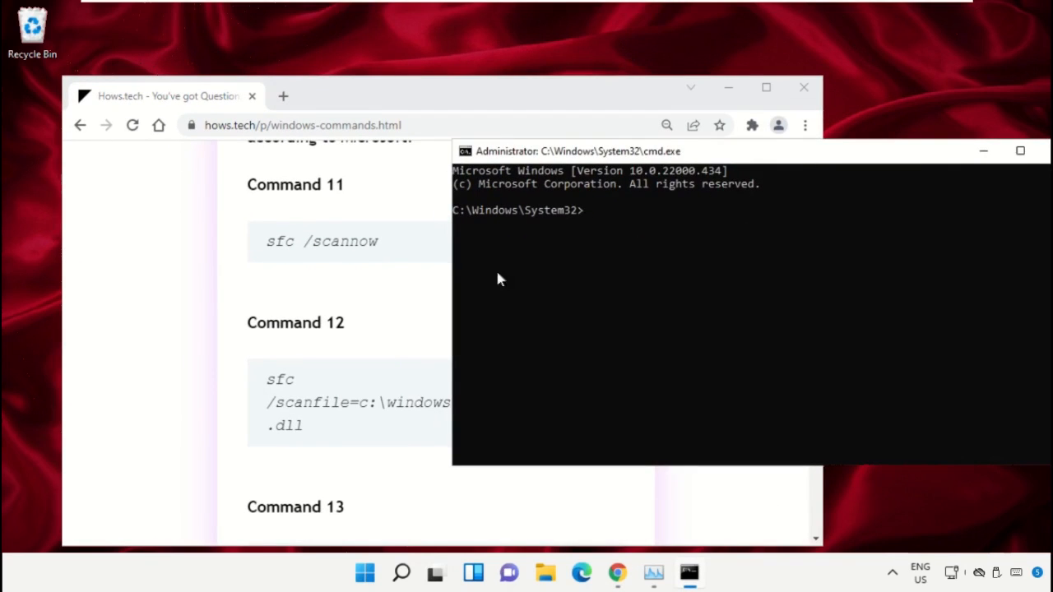
triple_click(301, 411)
click(345, 408)
triple_click(371, 402)
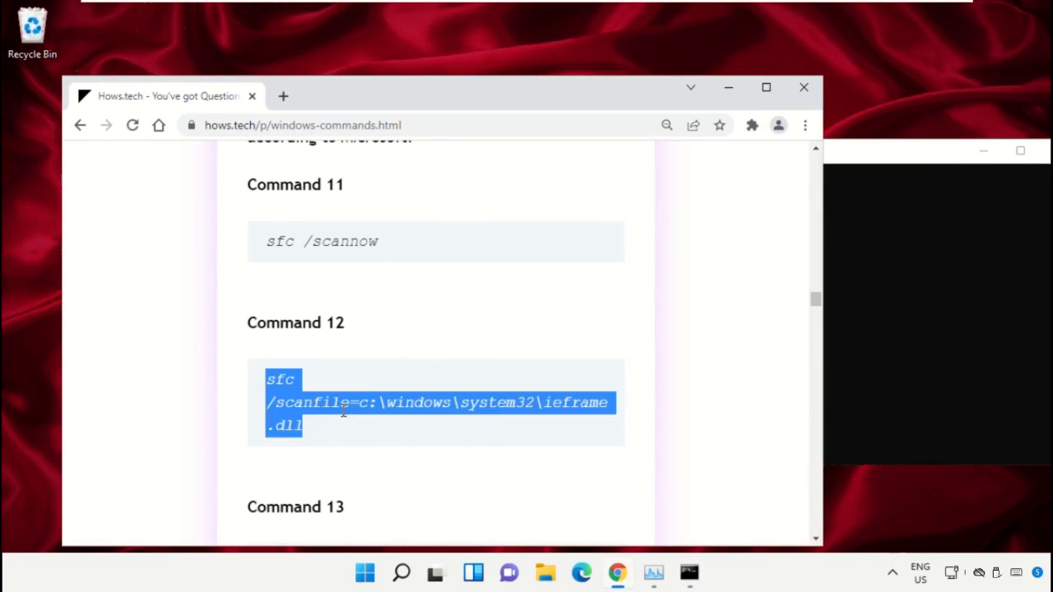
right_click(345, 405)
click(425, 282)
click(852, 213)
drag(851, 157, 804, 159)
right_click(633, 233)
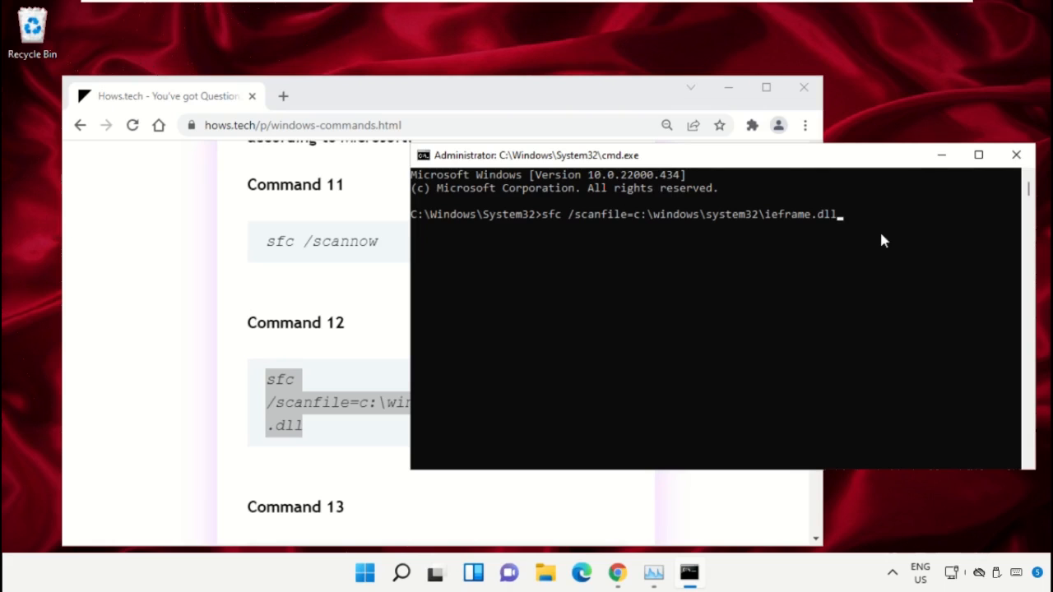
key(Return)
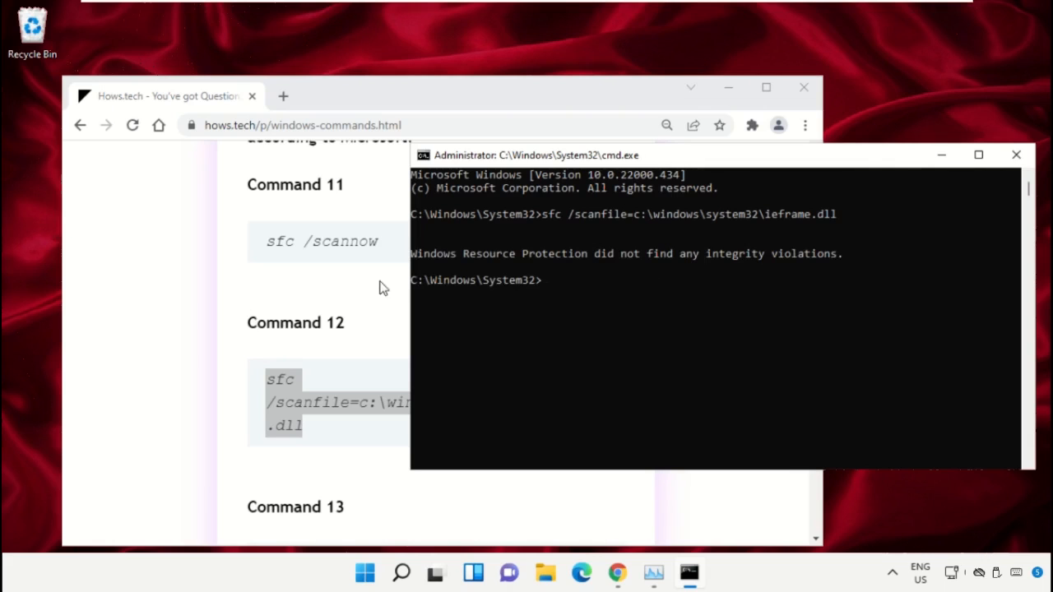
Step: Copy Command 13 from the page and run sfc /verifyfile=c:\windows\system32\ieframe.dll in the command prompt
click(343, 283)
scroll(365, 341, down, 3)
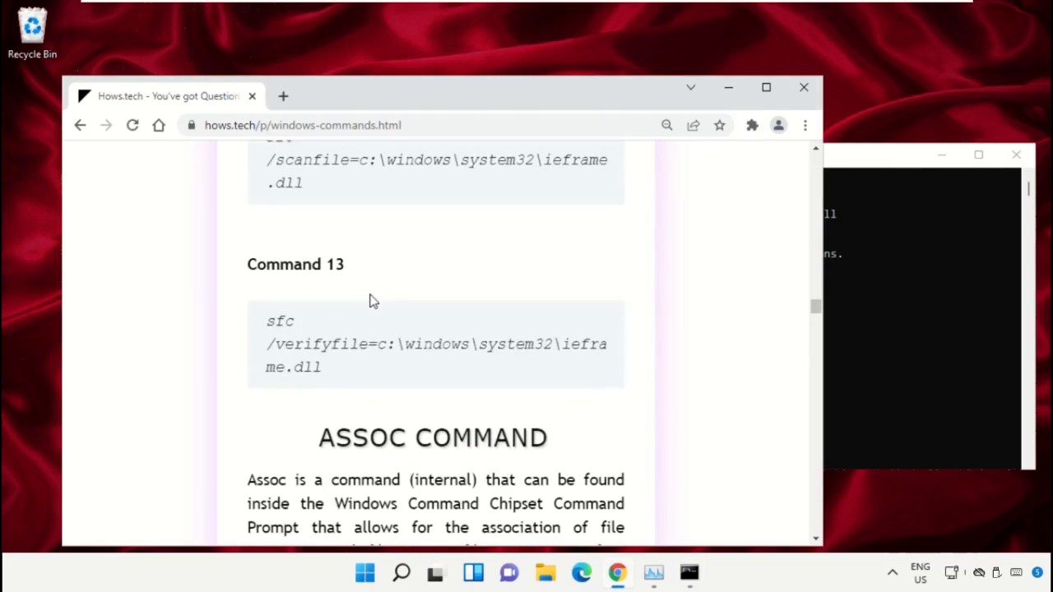
triple_click(358, 337)
right_click(348, 340)
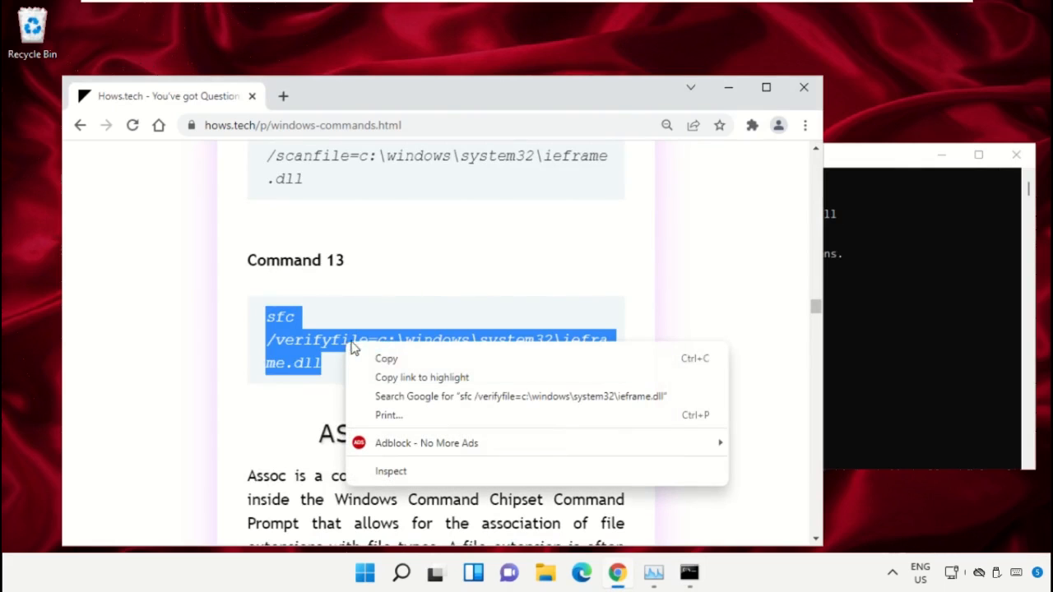
click(417, 360)
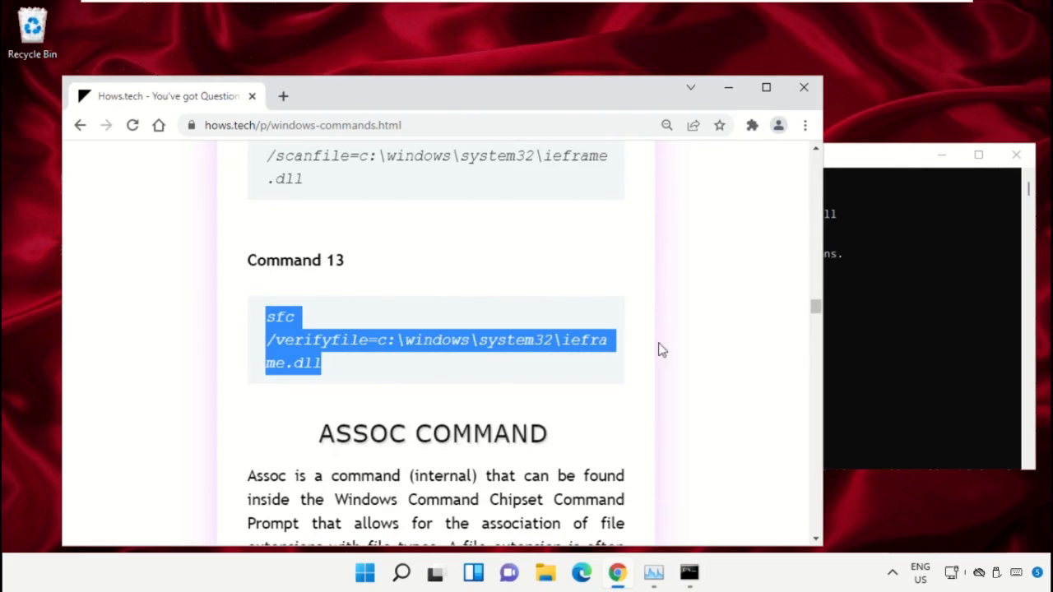
click(959, 304)
right_click(589, 295)
key(Return)
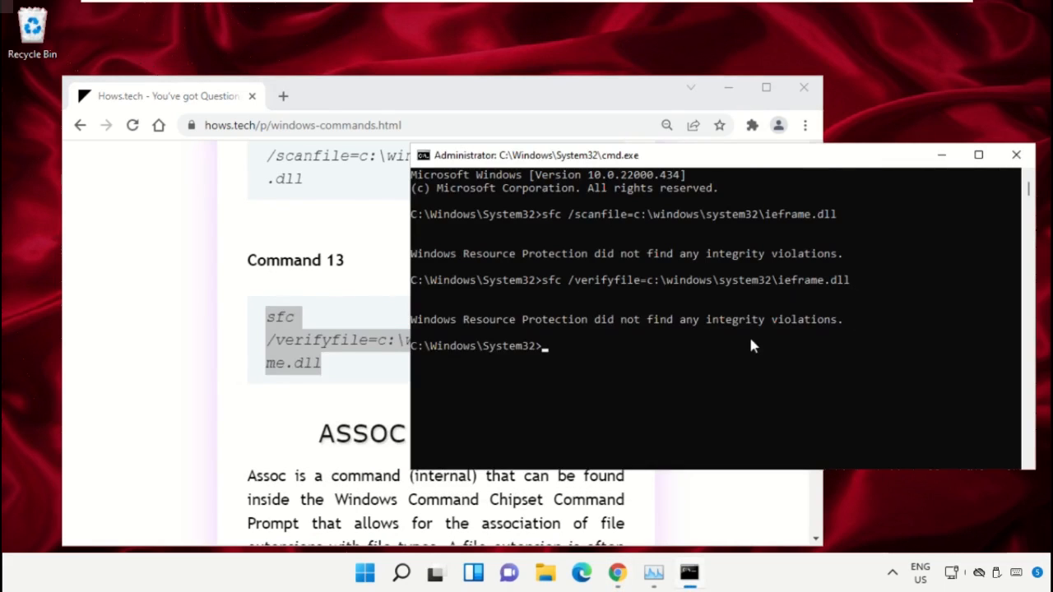
Step: Minimise the Chrome window and close the command prompt with the exit command
click(727, 90)
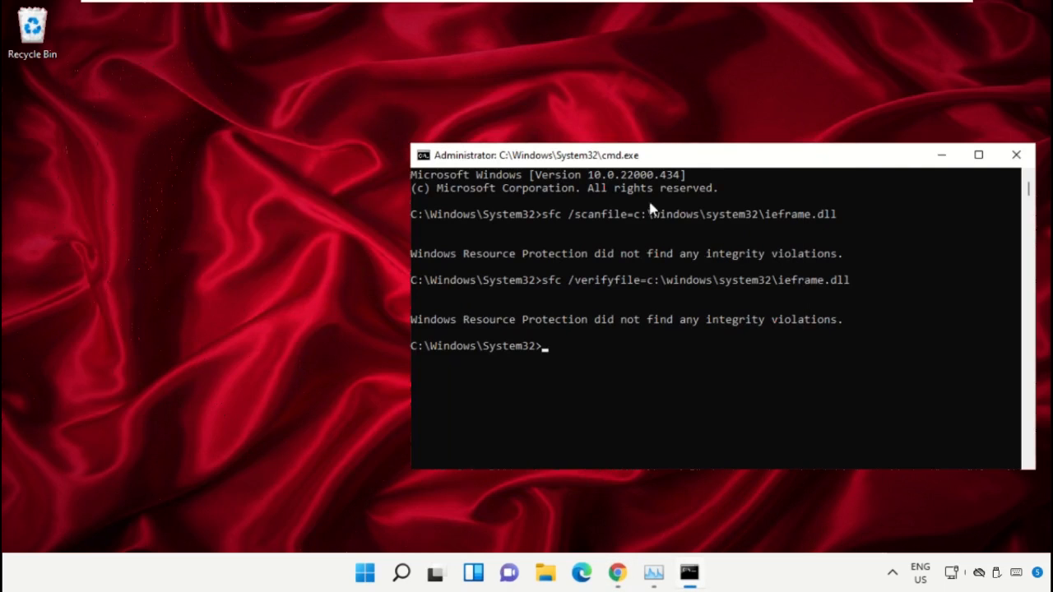
text(exit)
key(Return)
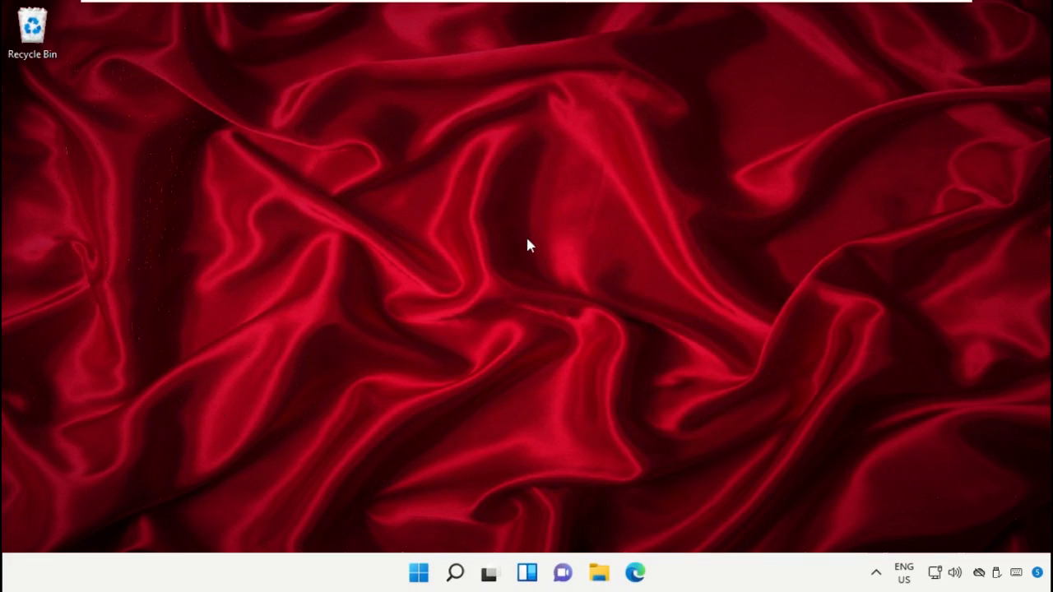
Step: Find Google Chrome through the Windows search with "Chrome" and launch it
click(455, 572)
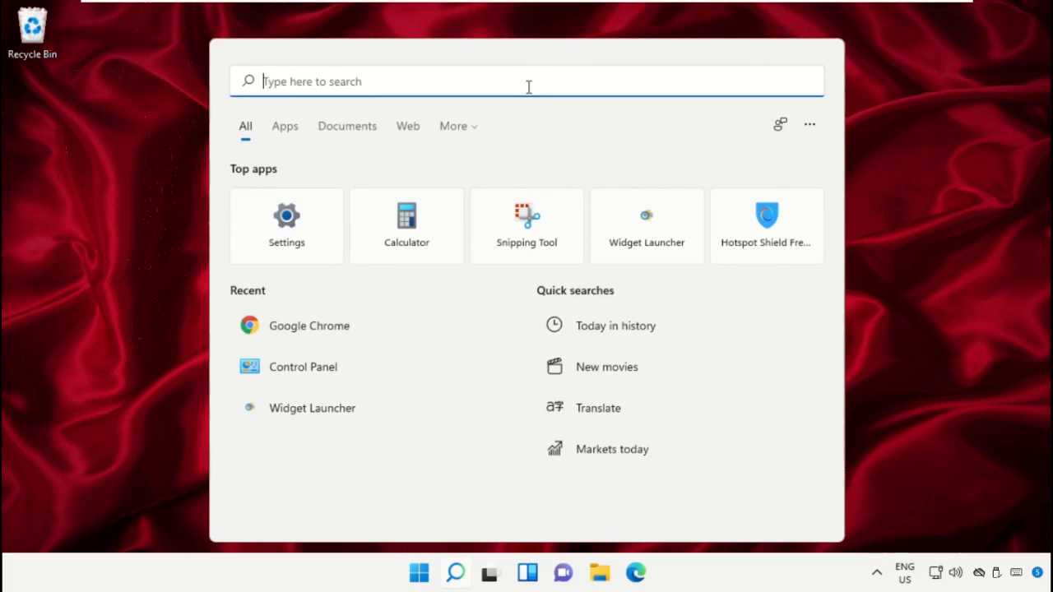
text(Chrome)
click(380, 214)
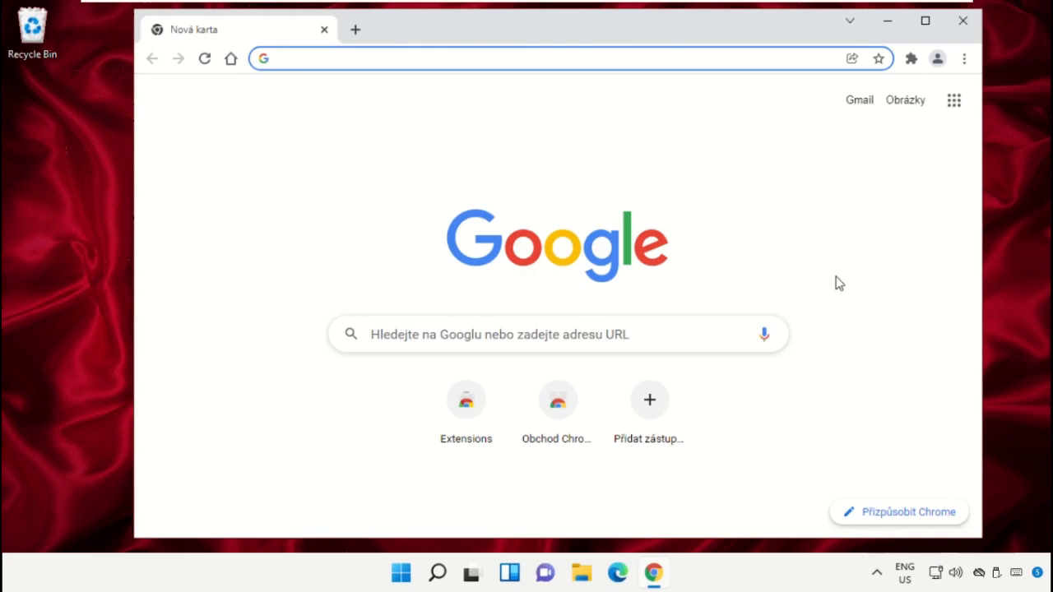
Step: Open the Jazyky (Languages) page under Chrome's advanced settings and expand the list of preferred languages
click(964, 58)
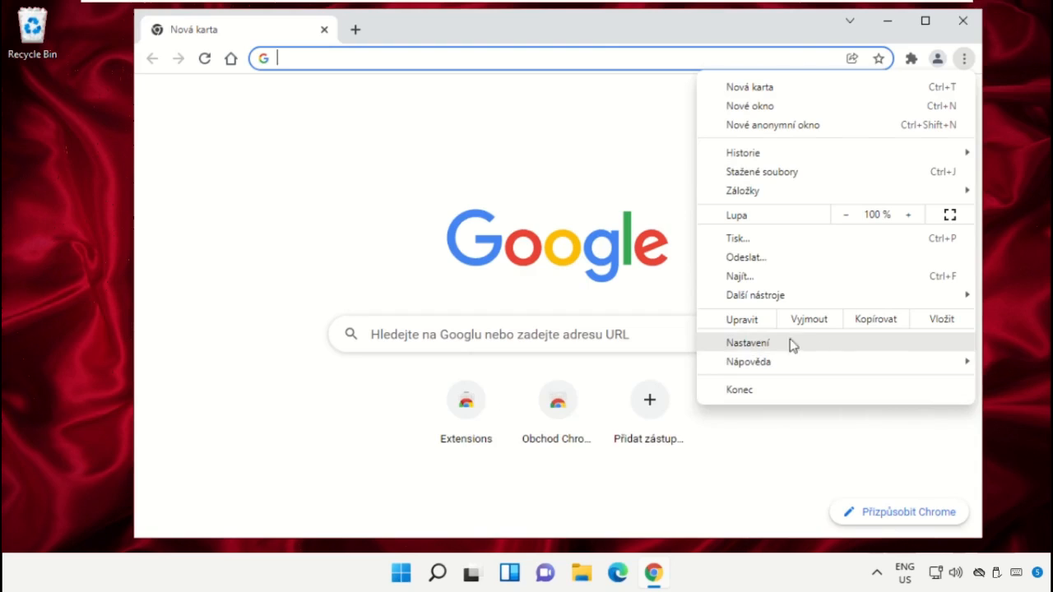
click(750, 343)
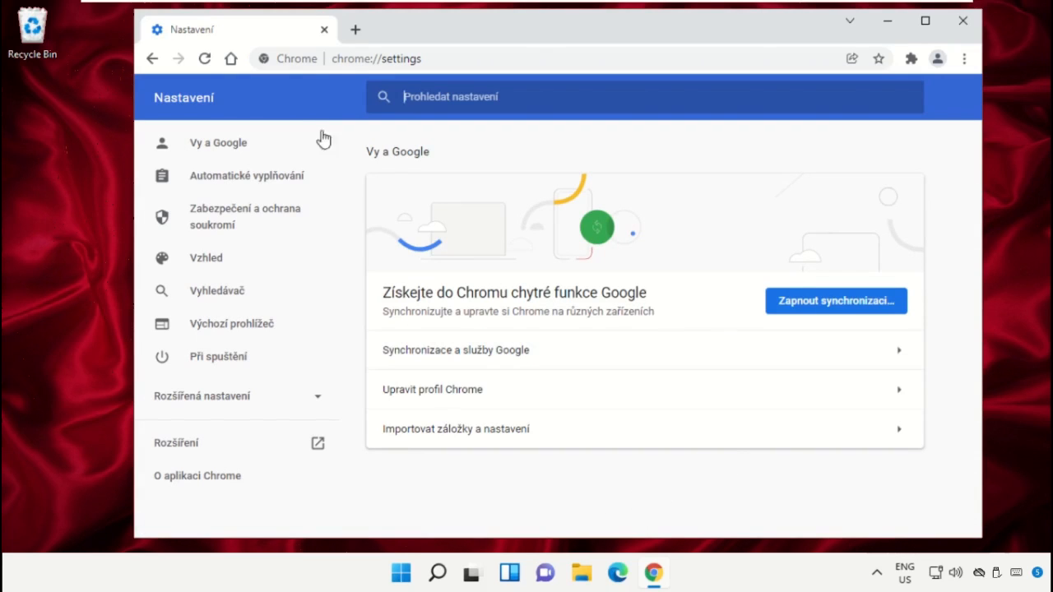
click(319, 403)
scroll(316, 409, down, 2)
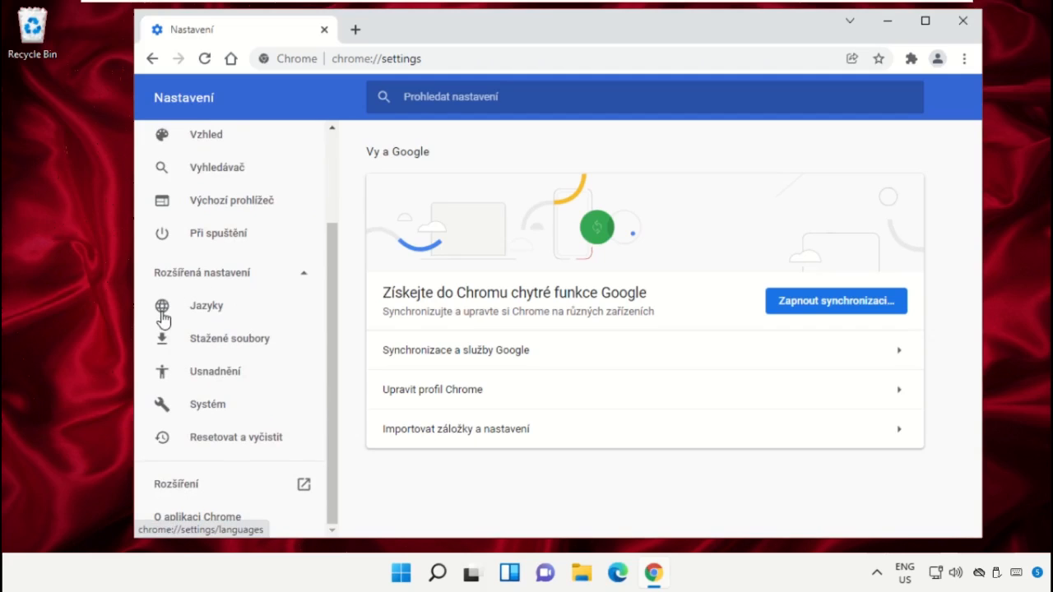
click(215, 319)
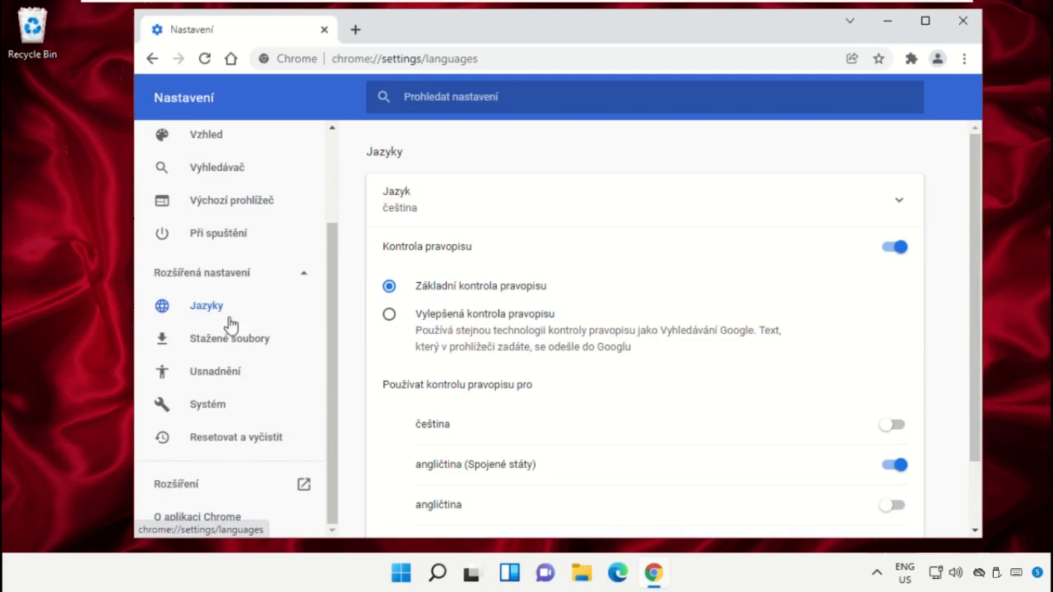
click(899, 205)
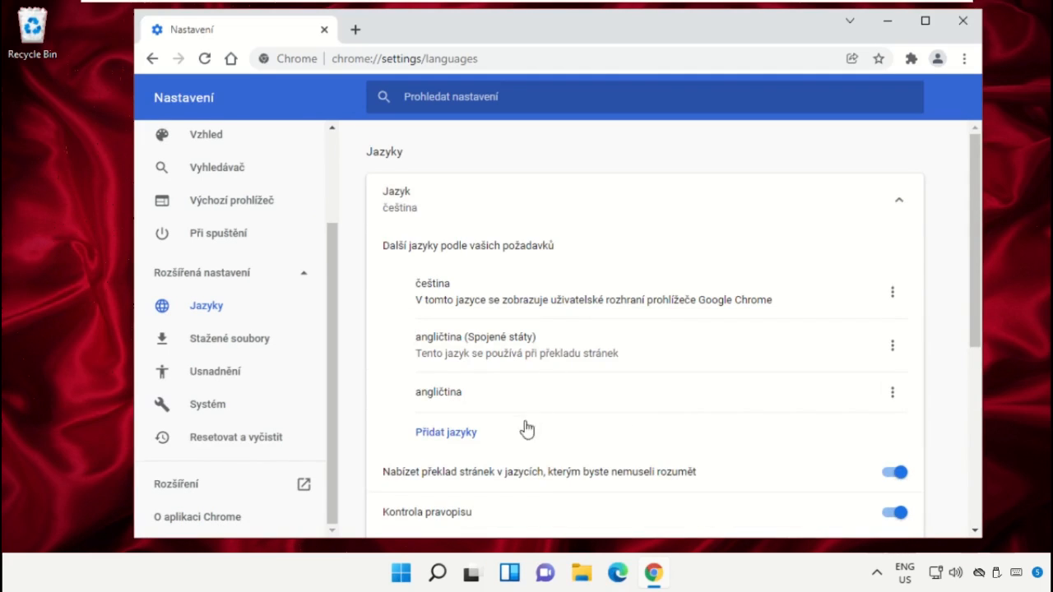
Step: Search the languages to add for "English" and add English (Canada) to the preferred languages
click(449, 433)
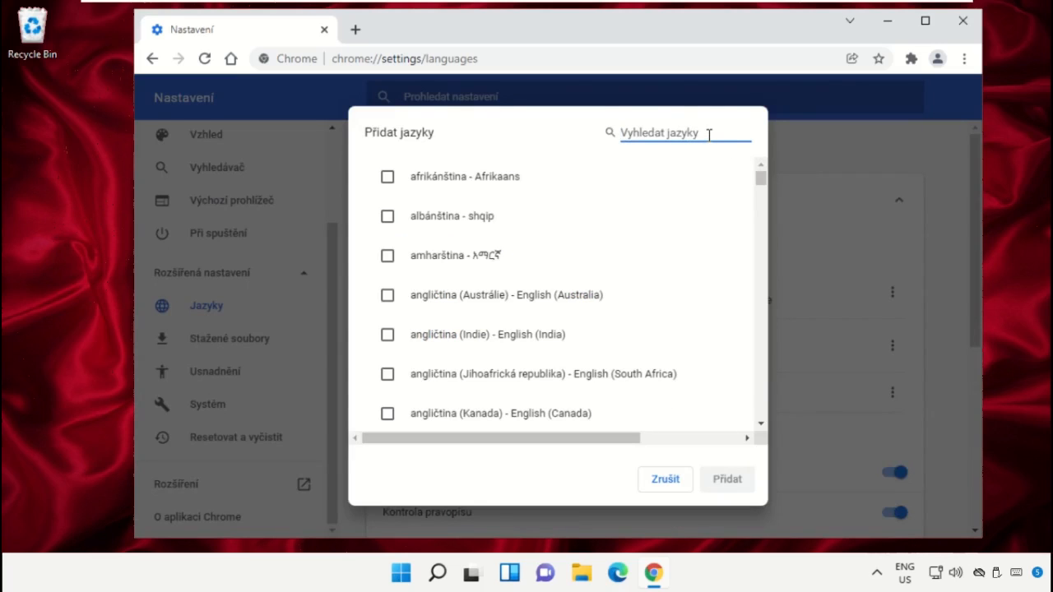
text(English)
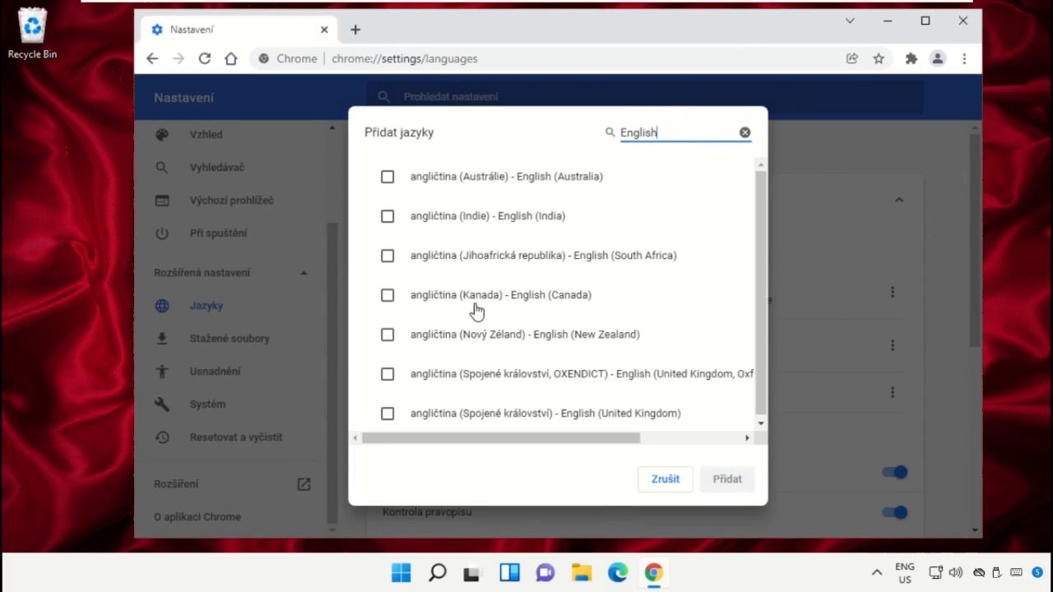
click(388, 298)
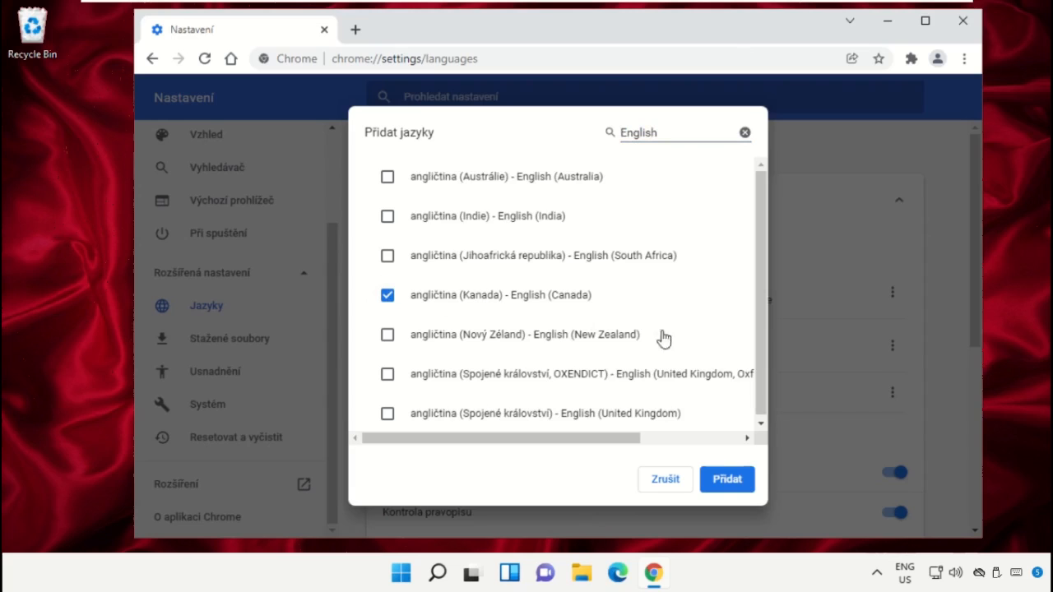
click(743, 482)
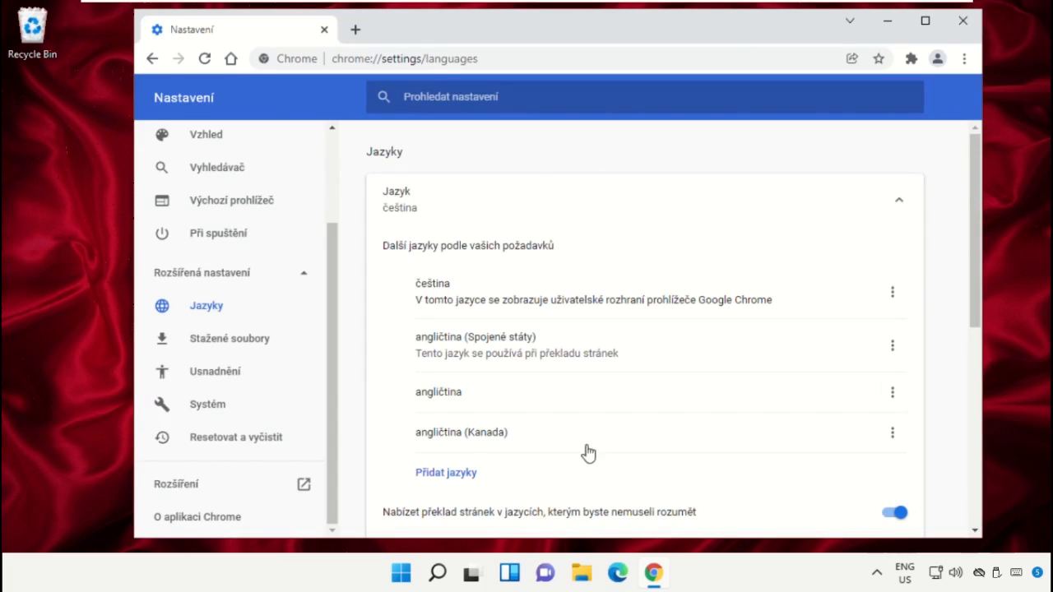
Step: Set Google Chrome to be displayed in English (Canada) and restart the browser
click(892, 432)
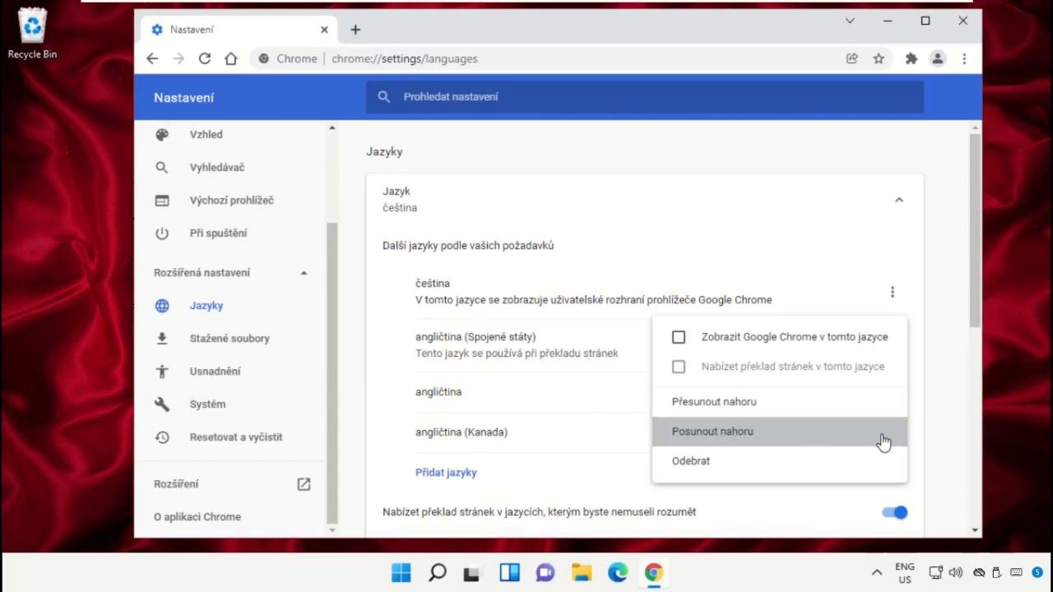
click(680, 338)
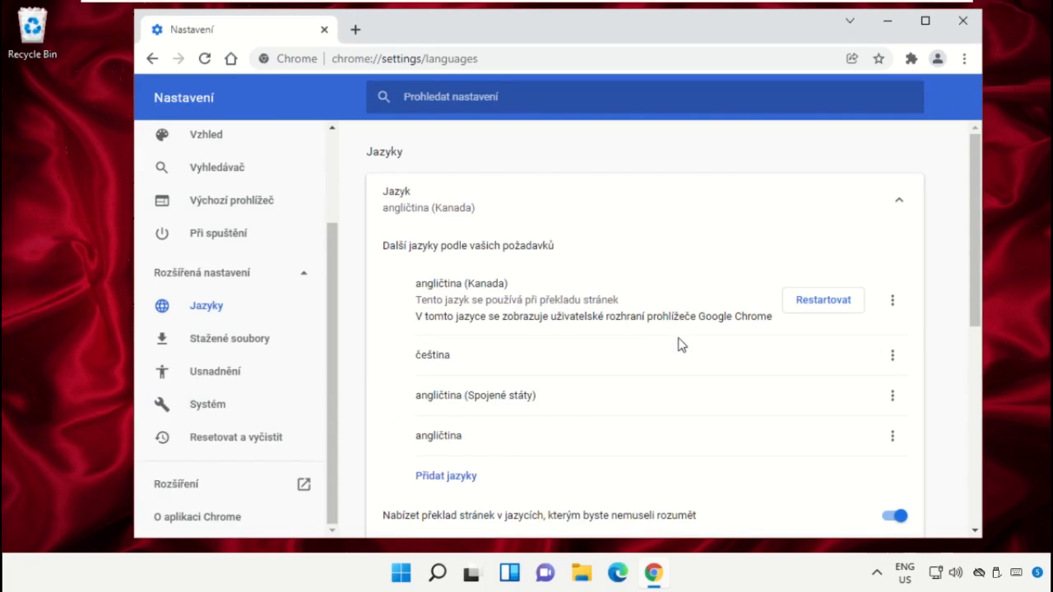
click(821, 302)
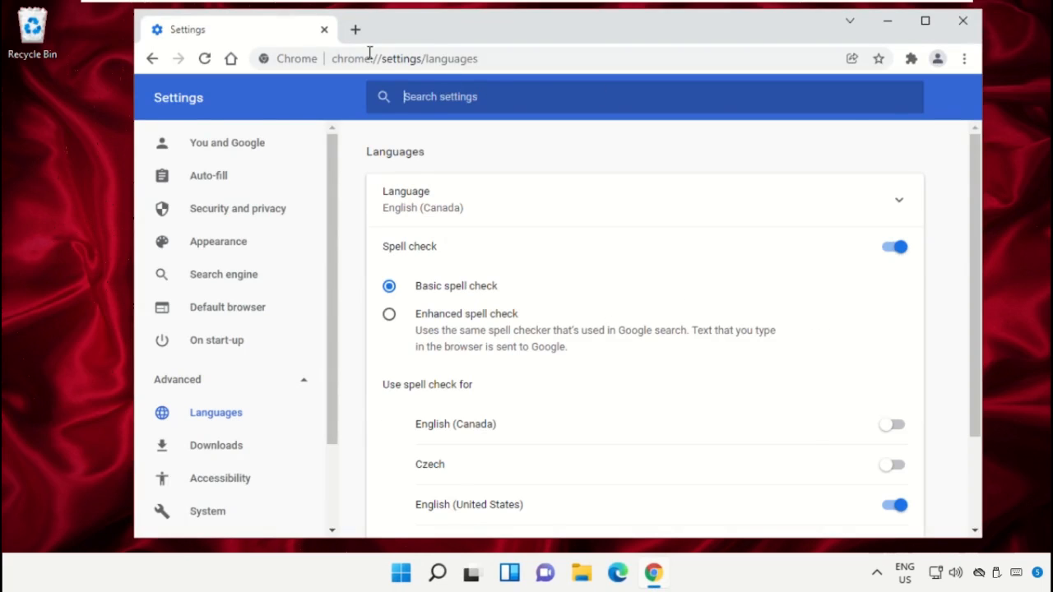
Step: Open a new tab, return to the Languages page in Chrome's advanced settings and expand the language list
click(355, 31)
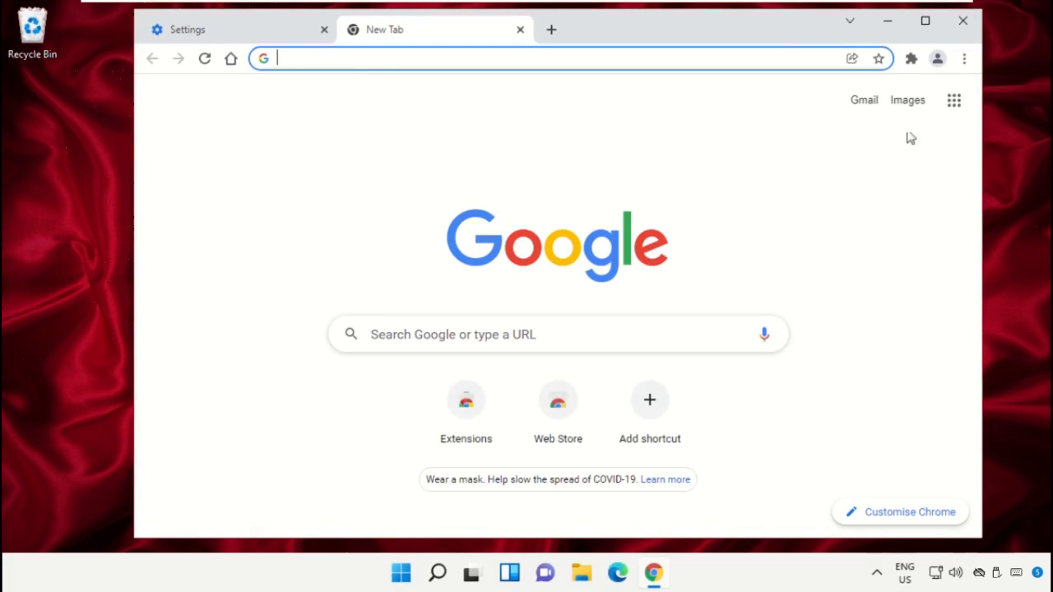
click(965, 58)
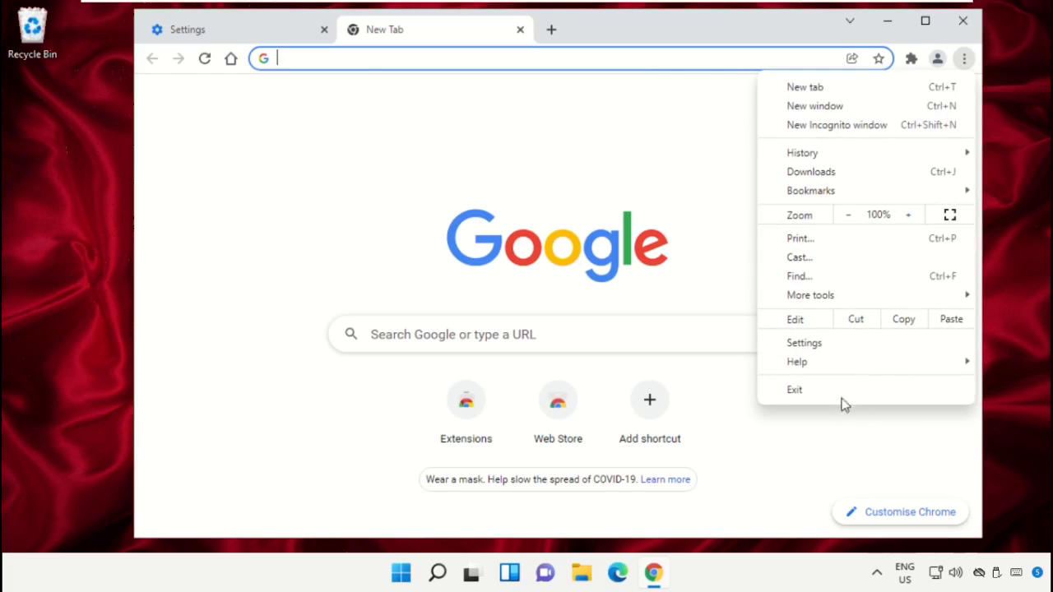
click(805, 343)
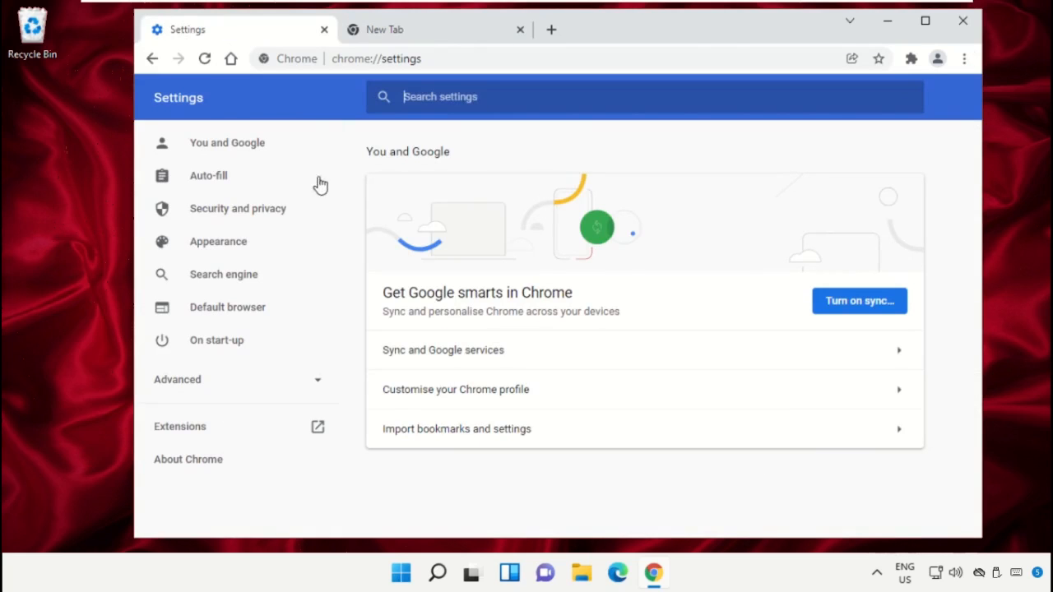
click(321, 388)
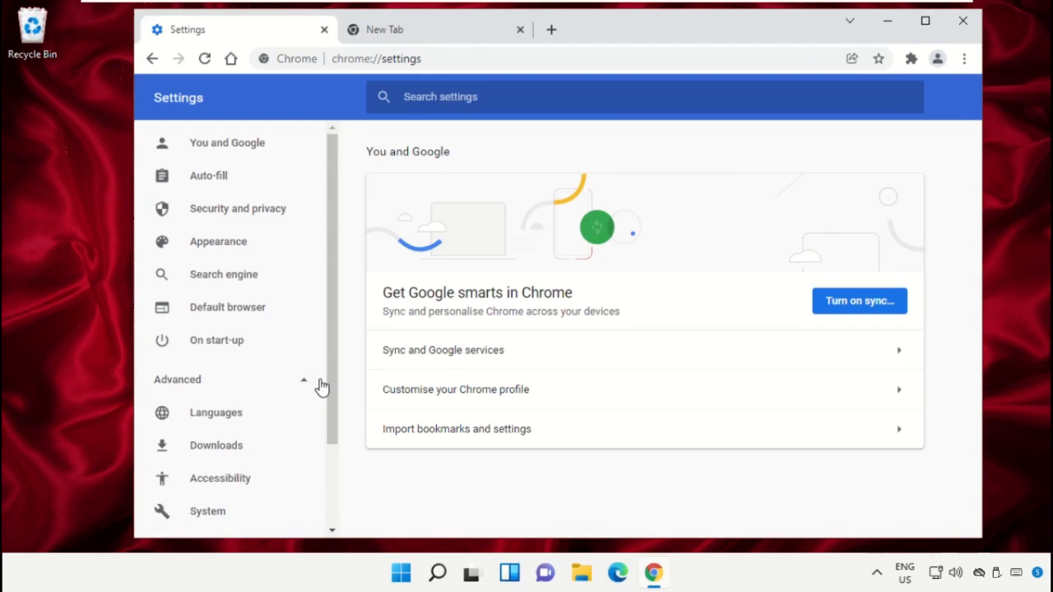
scroll(321, 386, down, 2)
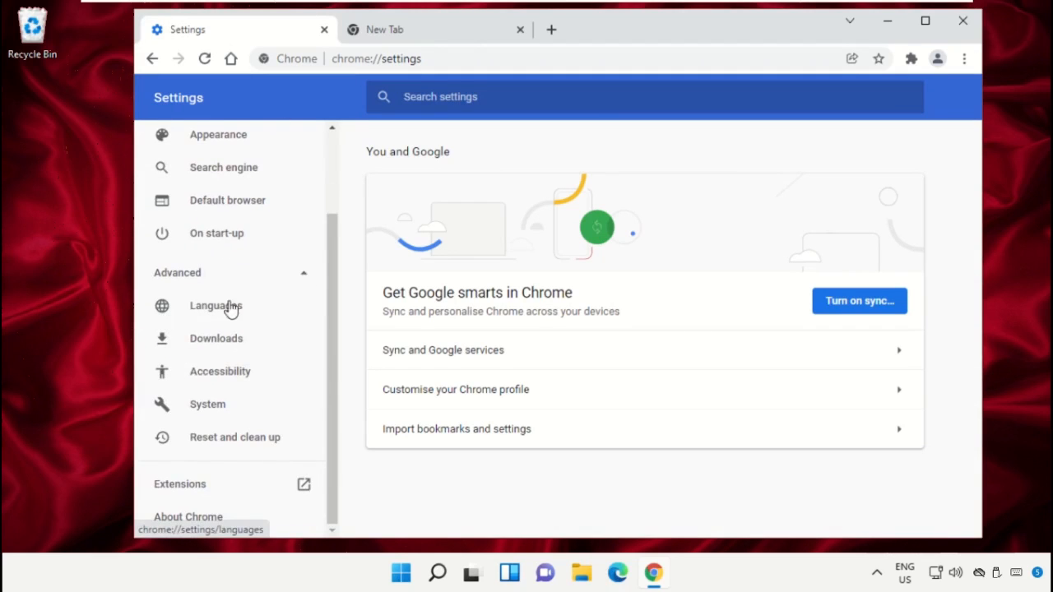
click(232, 309)
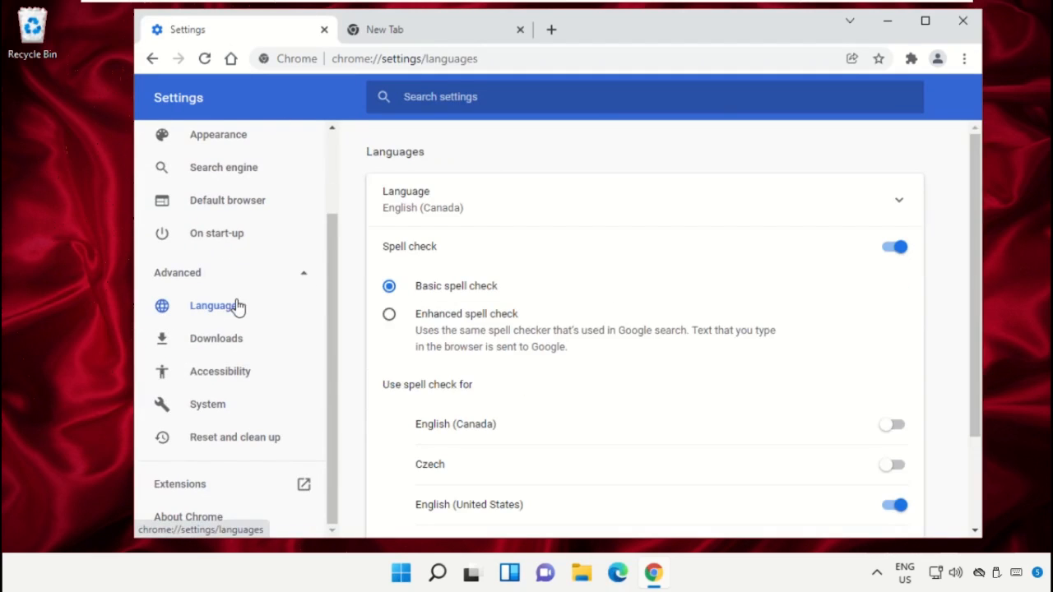
click(900, 203)
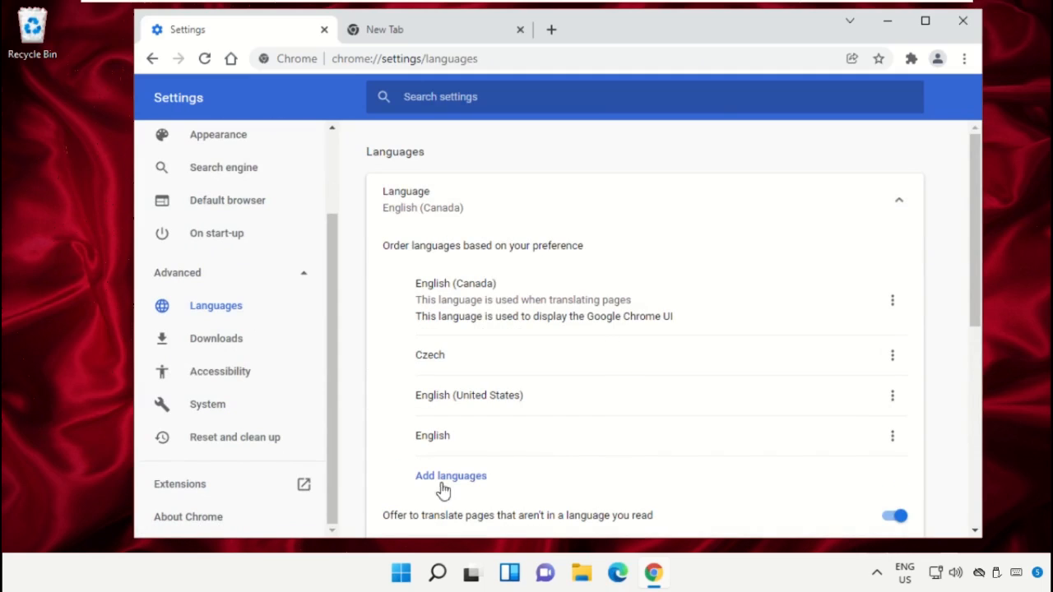
Step: Search the languages to add for "English" and add English (United Kingdom, Oxford English Dictionary spelling)
click(457, 480)
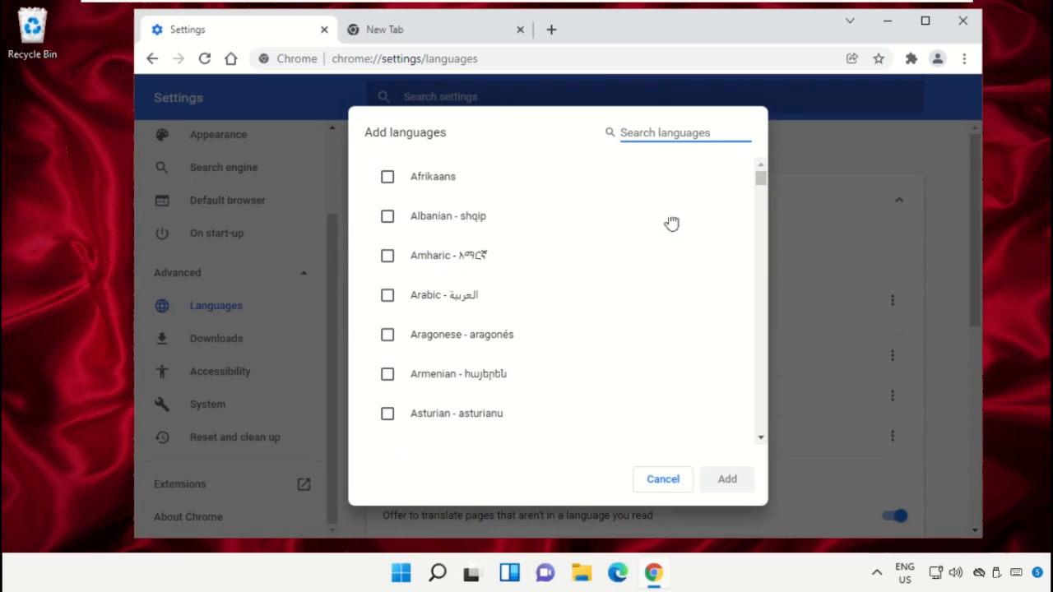
text(English)
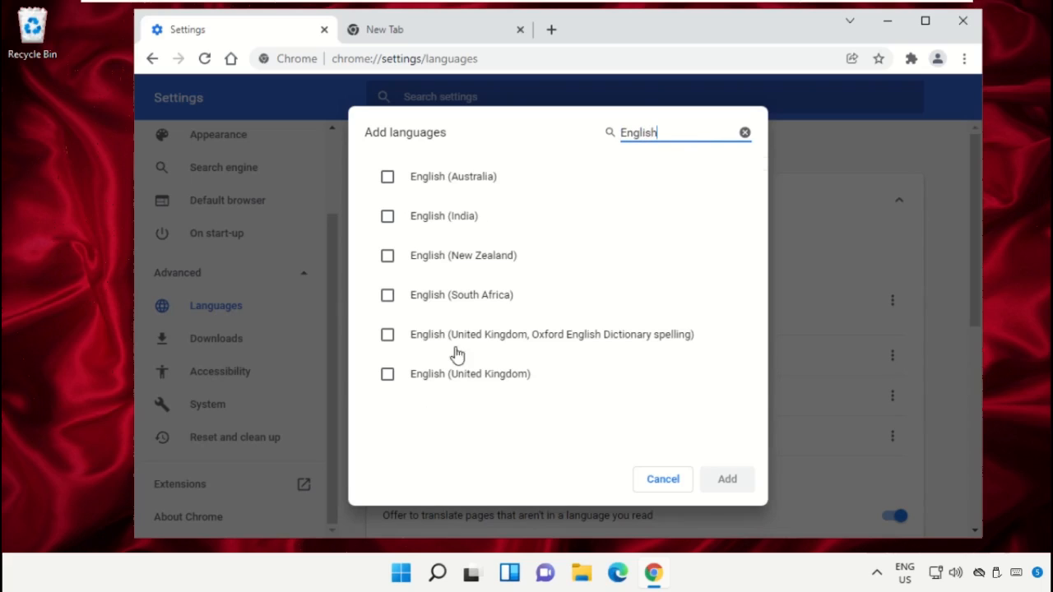
click(387, 334)
click(718, 489)
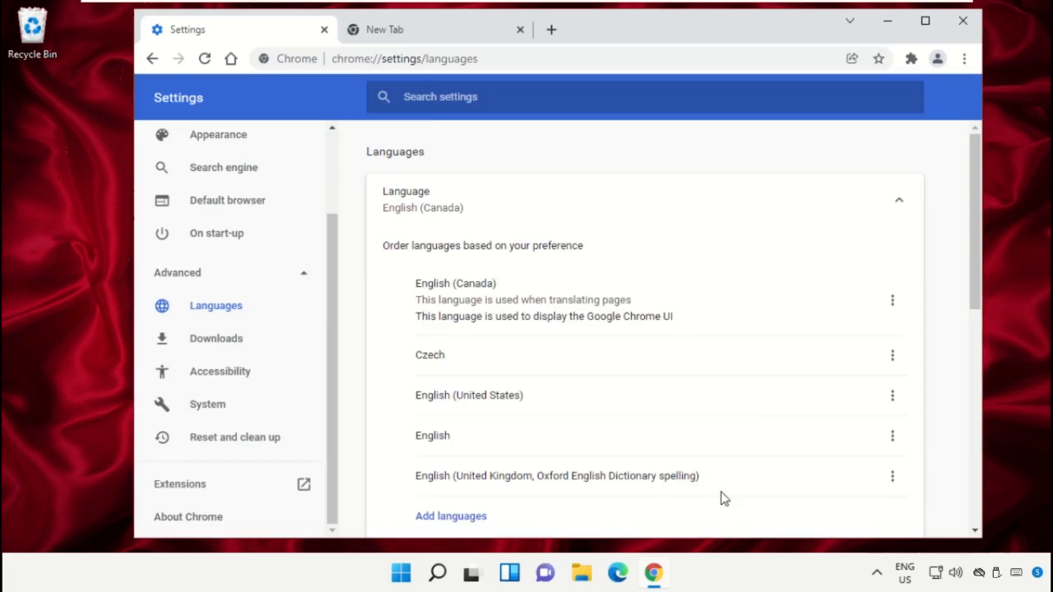
scroll(721, 498, down, 1)
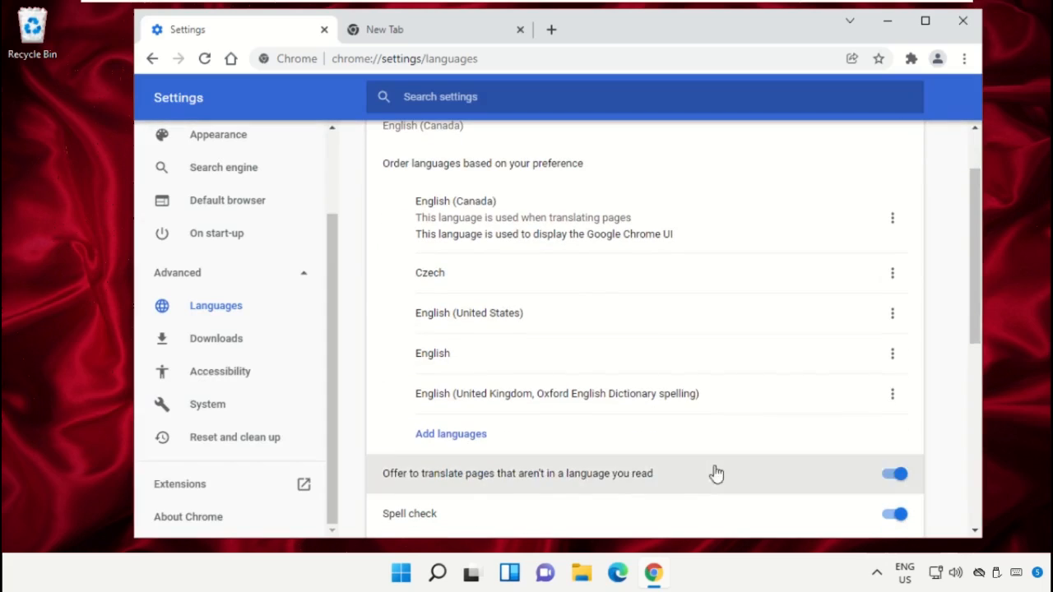
Step: Set Google Chrome to be displayed in English (United Kingdom, Oxford English Dictionary spelling) and relaunch the browser
click(892, 395)
click(677, 401)
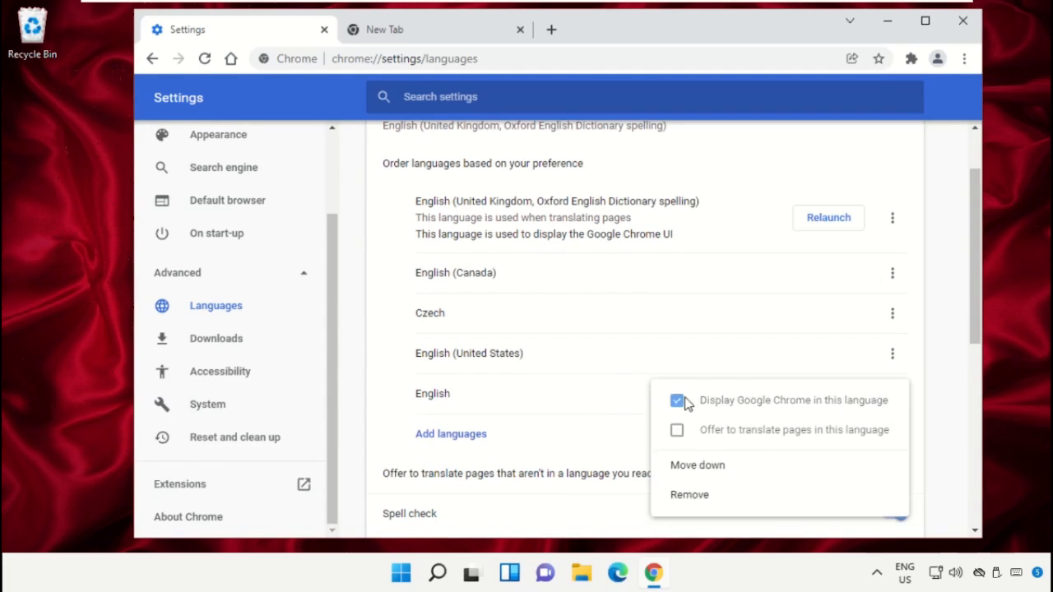
click(820, 224)
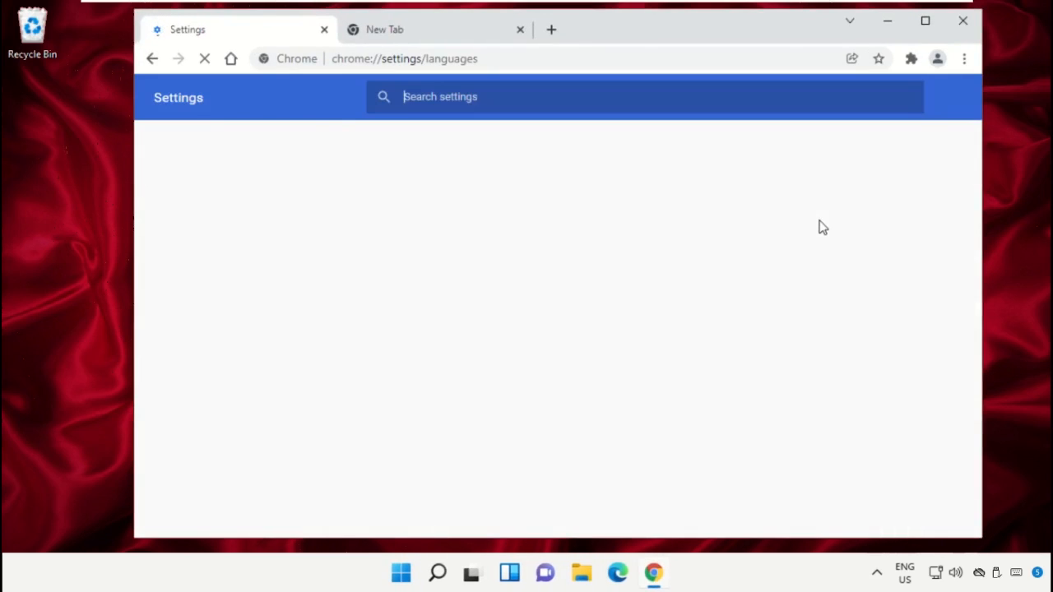
Step: Close the Settings tab and the Chrome window, and bring up the Windows shut-down and restart options
click(324, 30)
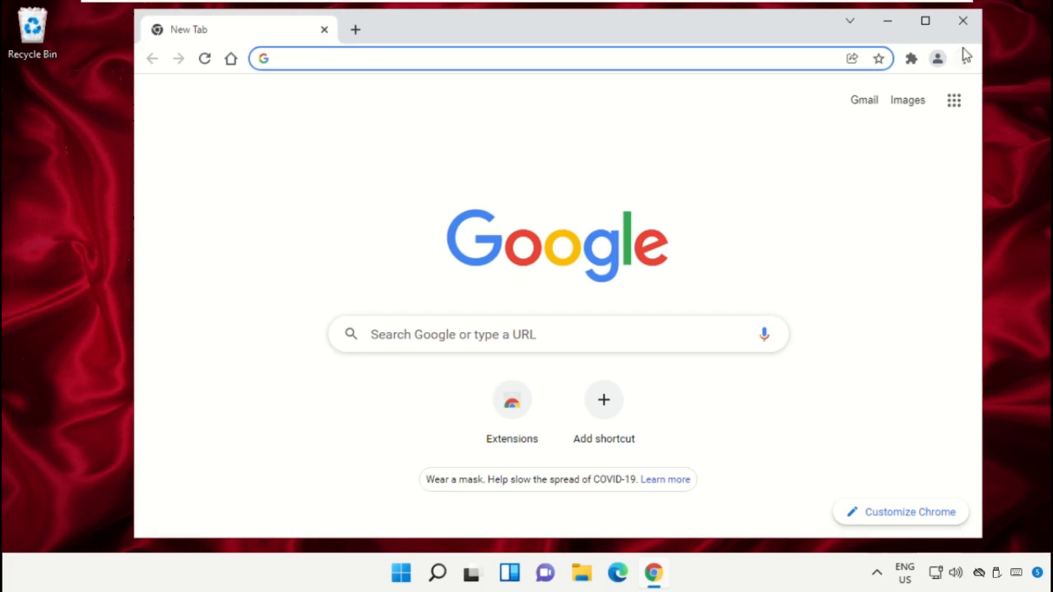
click(963, 21)
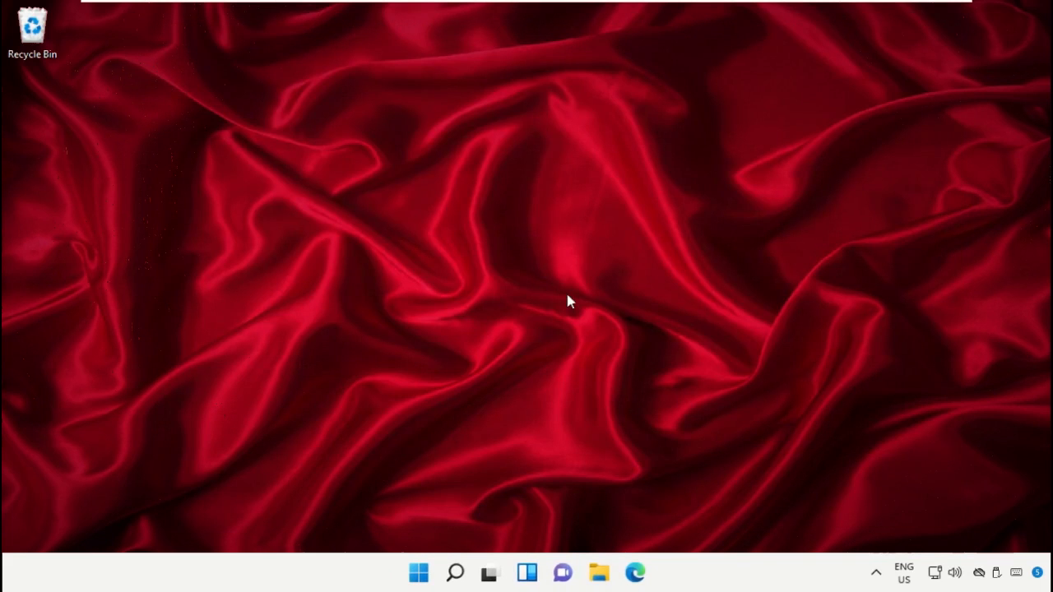
click(419, 573)
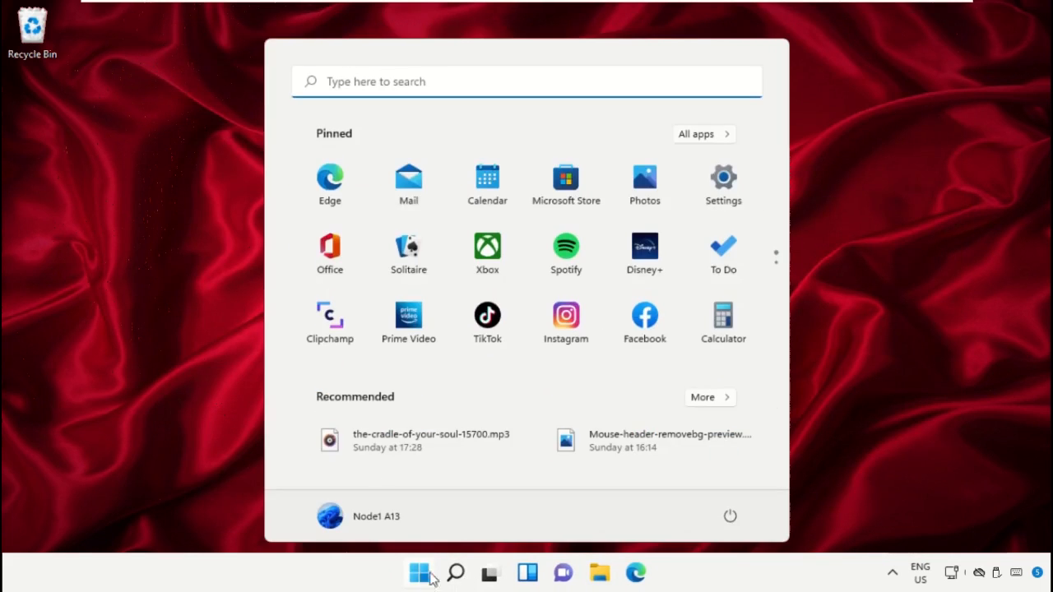
click(729, 519)
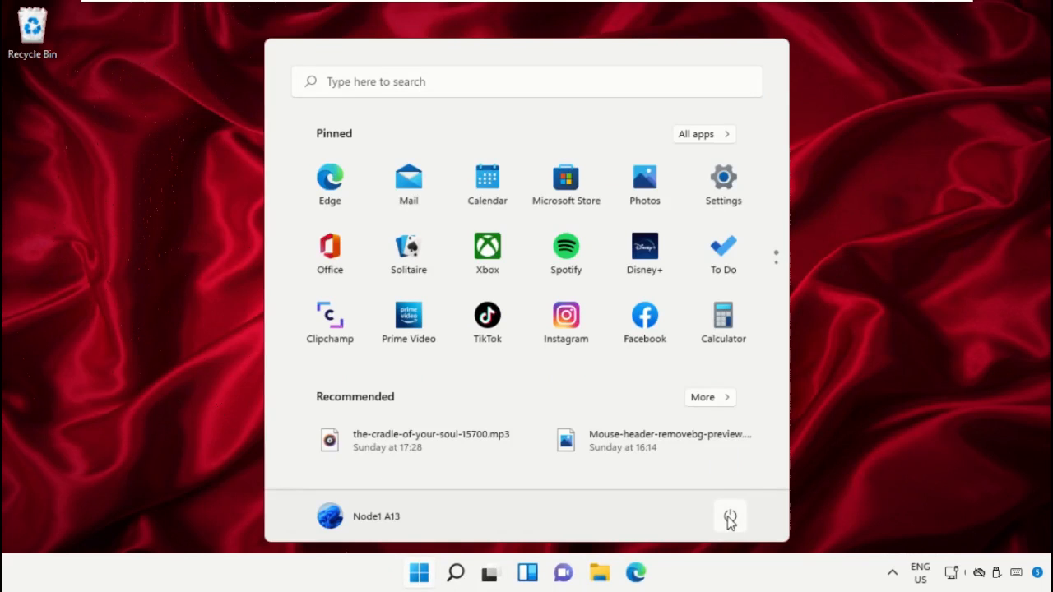
click(732, 517)
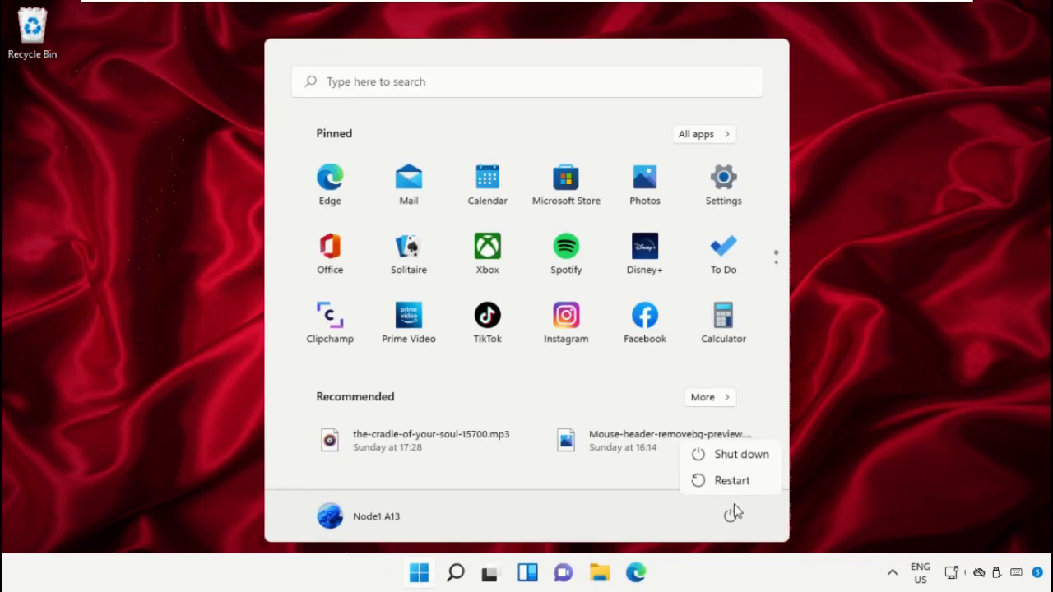